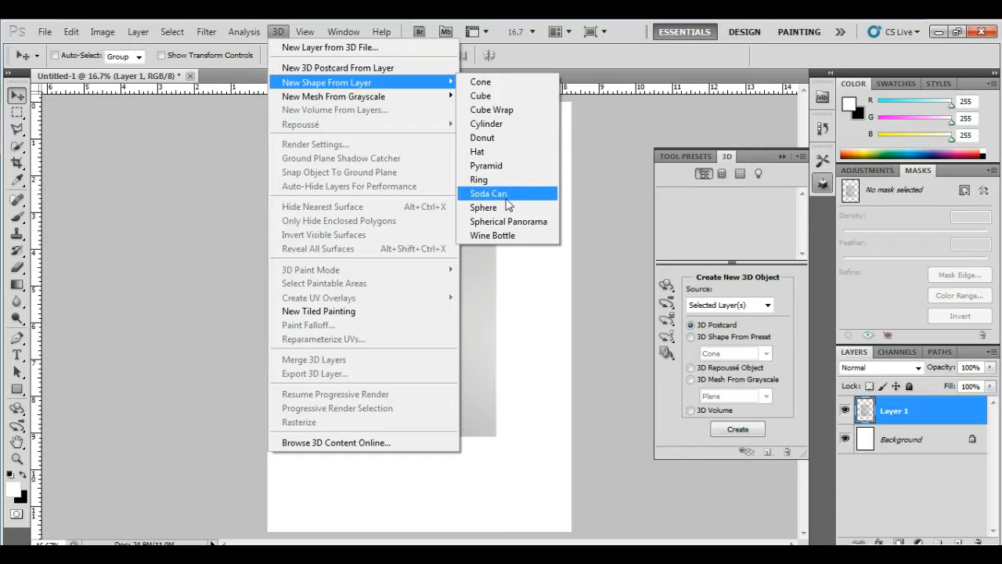
Convert Layer 1 into a 3D Soda Can shape with Cap and Label materials
click(506, 201)
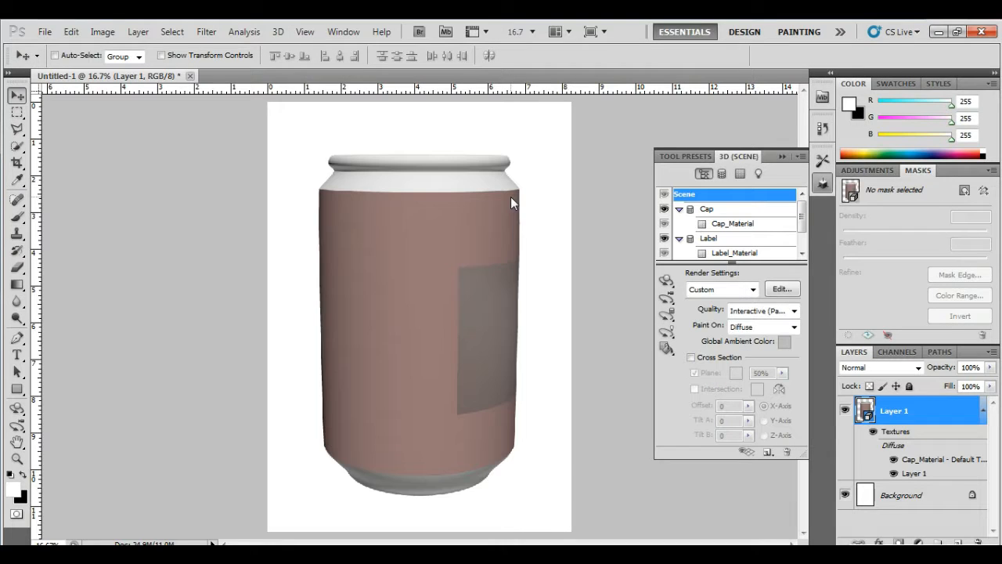
Tilt the 3D can with the rotate tool to X -15.2, Y -25, Z -14.9, showing its top rim
click(666, 280)
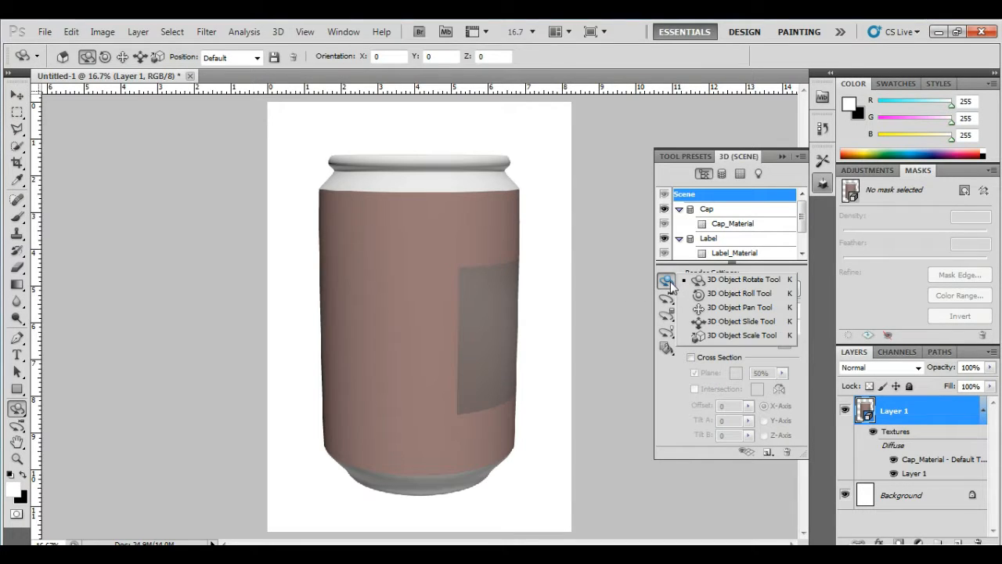
click(440, 264)
drag(438, 292, 445, 310)
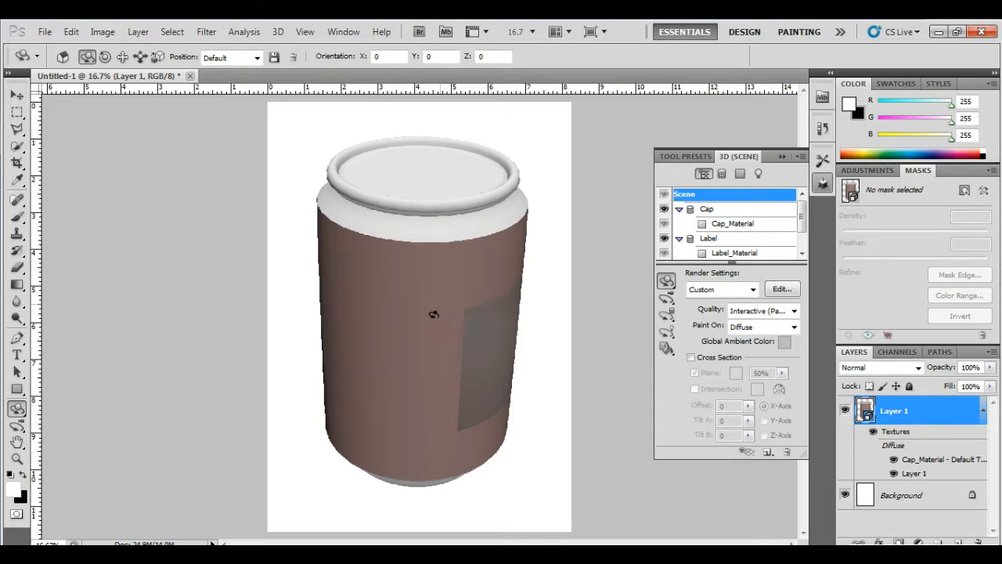
drag(483, 297, 472, 323)
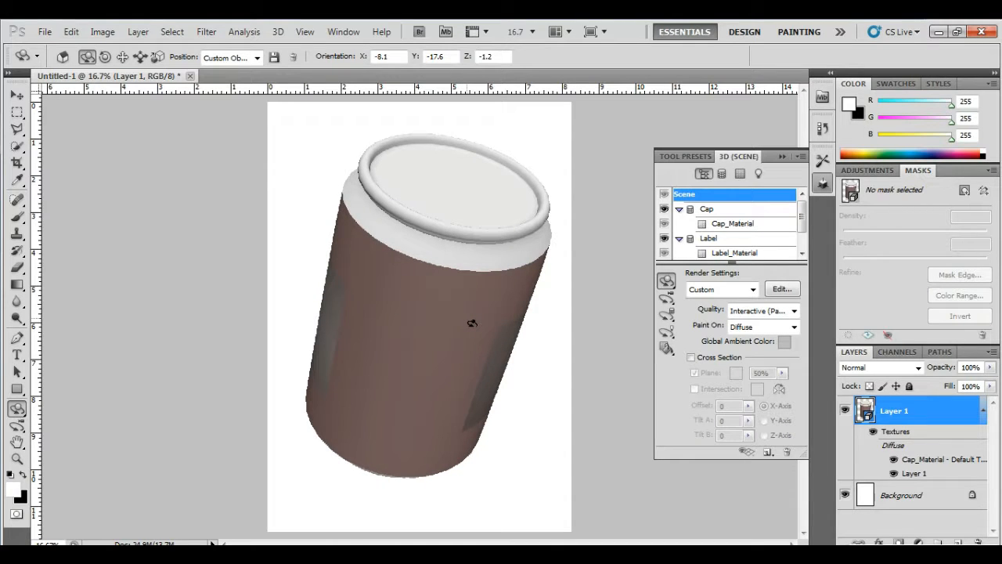
drag(492, 314, 445, 274)
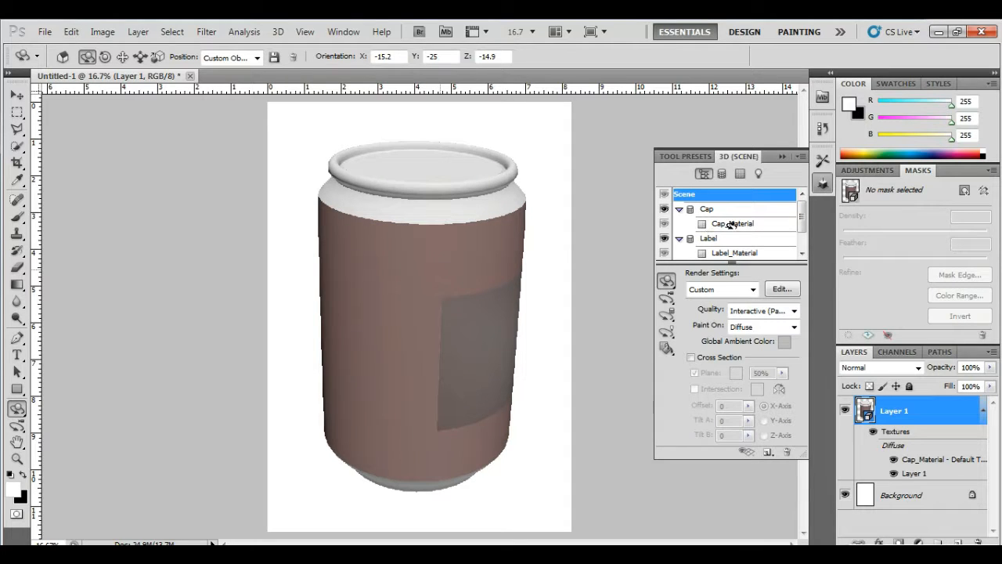
Filter the 3D panel to materials and give Label_Material the plain grey sphere preset
click(740, 174)
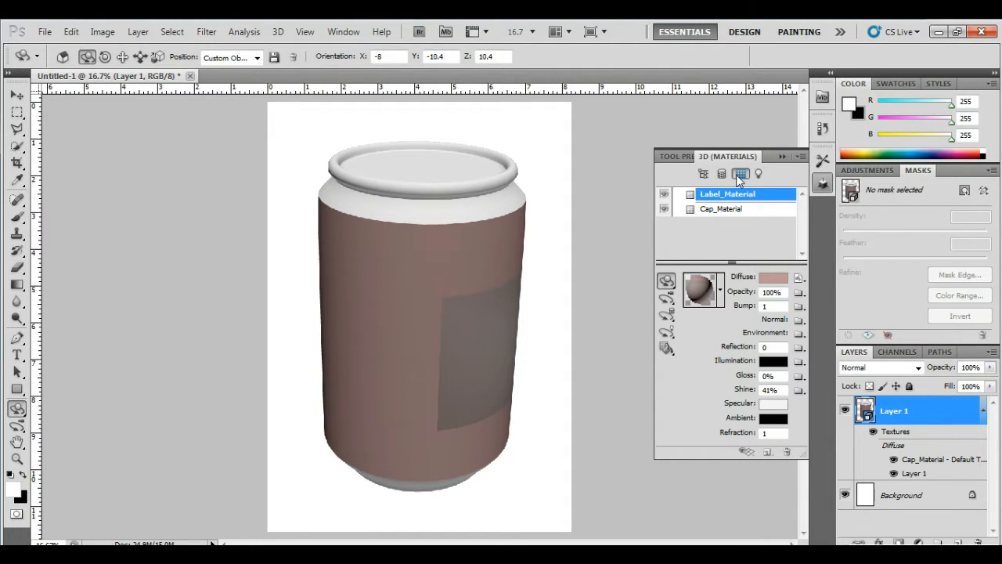
click(720, 294)
click(654, 348)
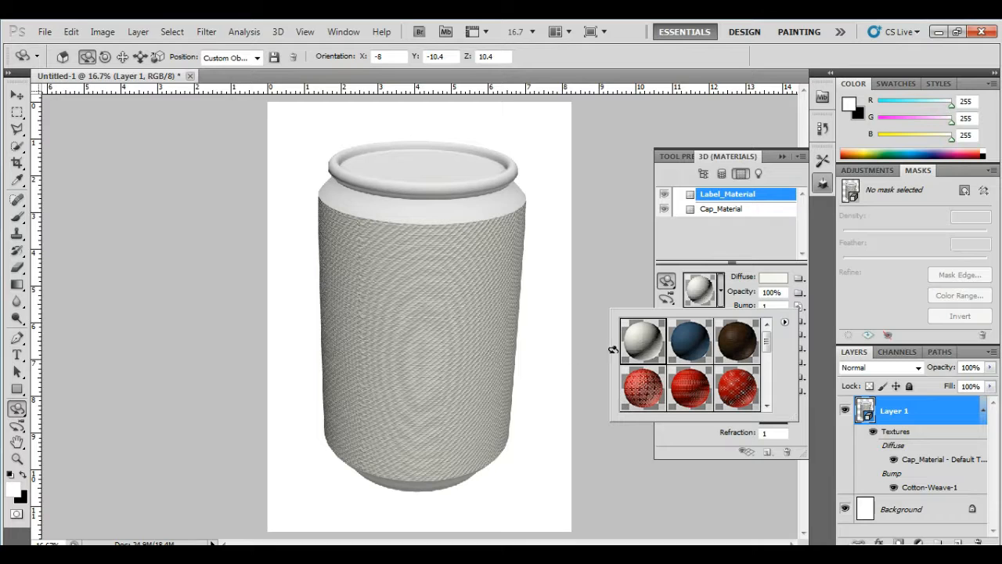
click(738, 349)
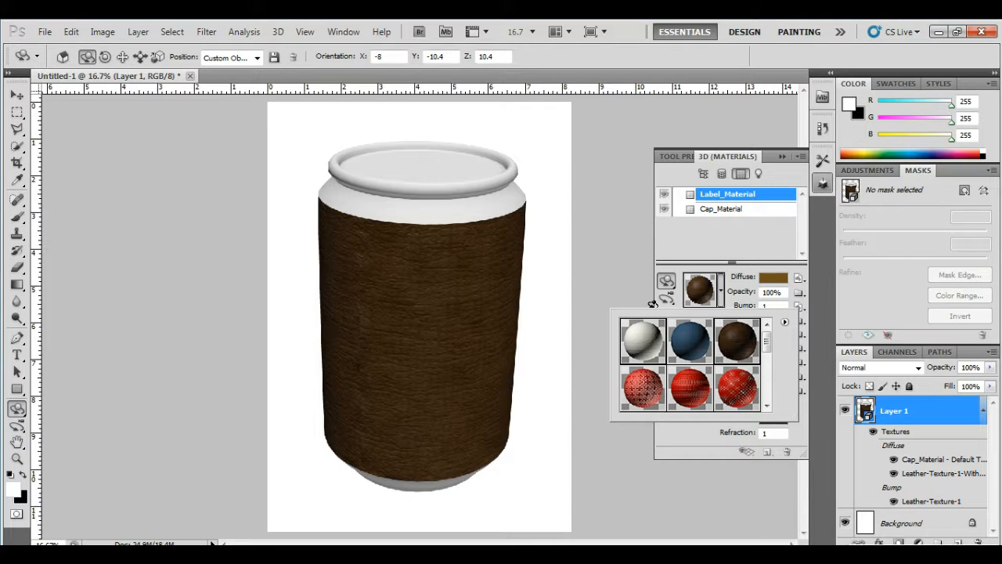
scroll(764, 366, down, 3)
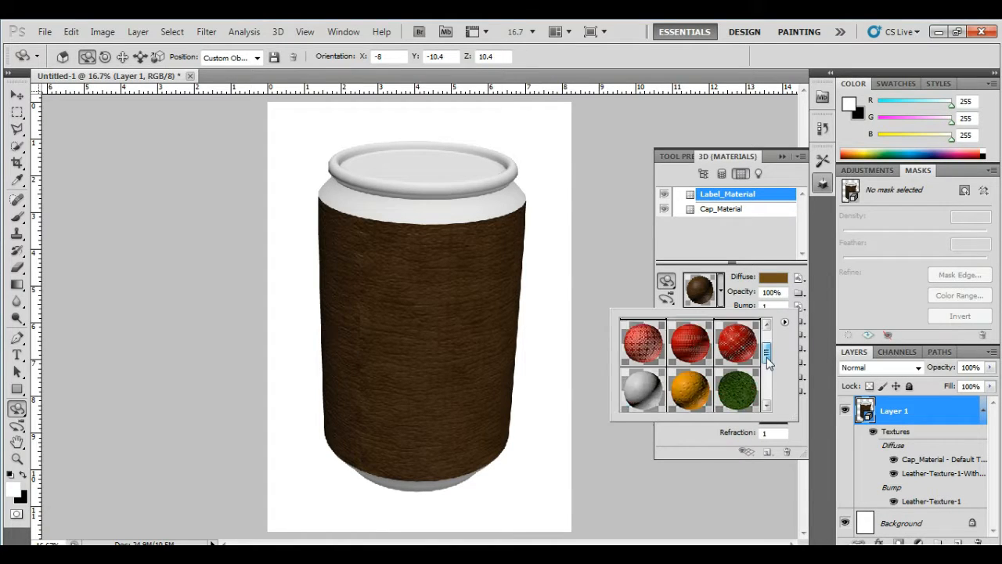
click(662, 362)
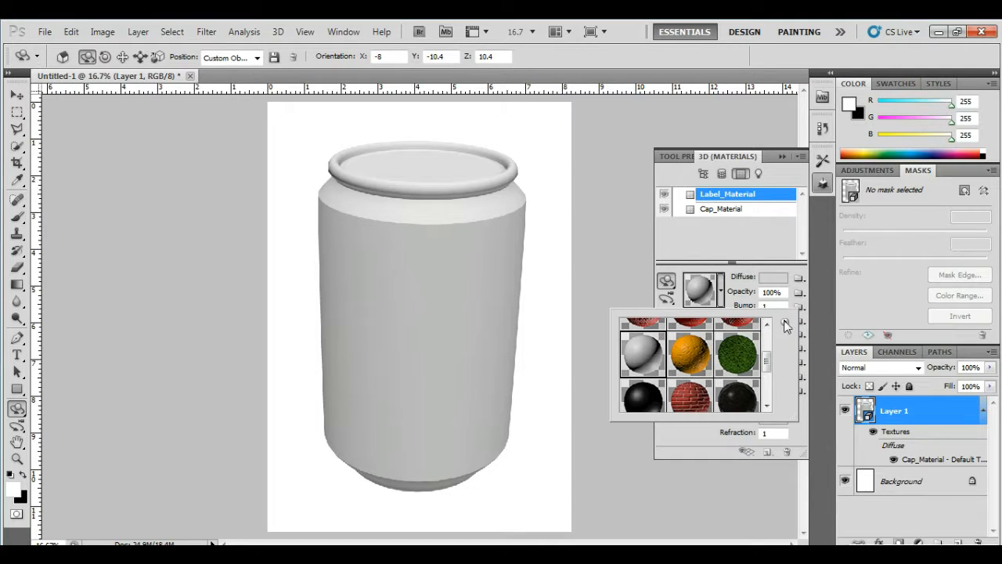
click(798, 241)
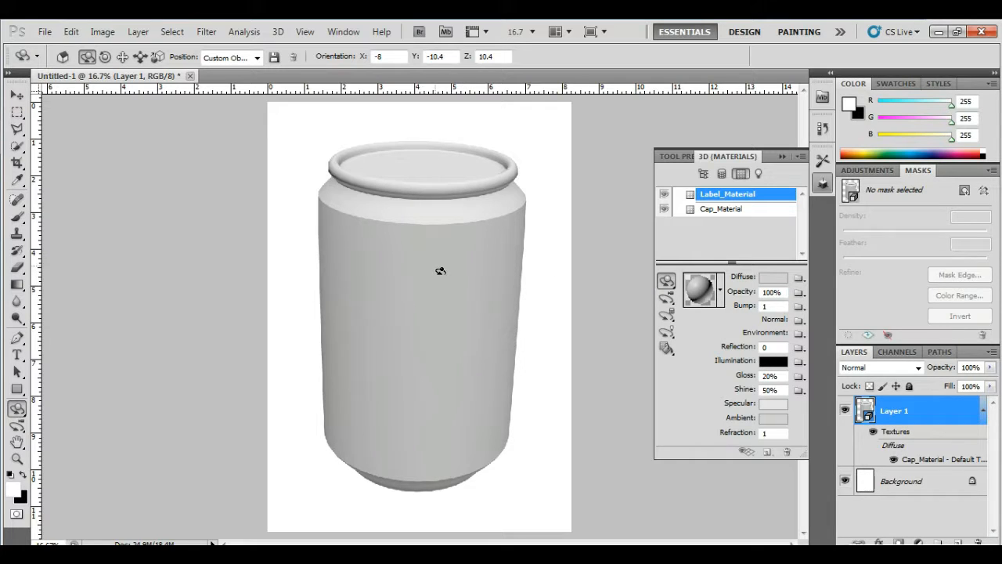
Rotate the can onto its side to inspect the grey label, then back upright
drag(440, 270, 435, 346)
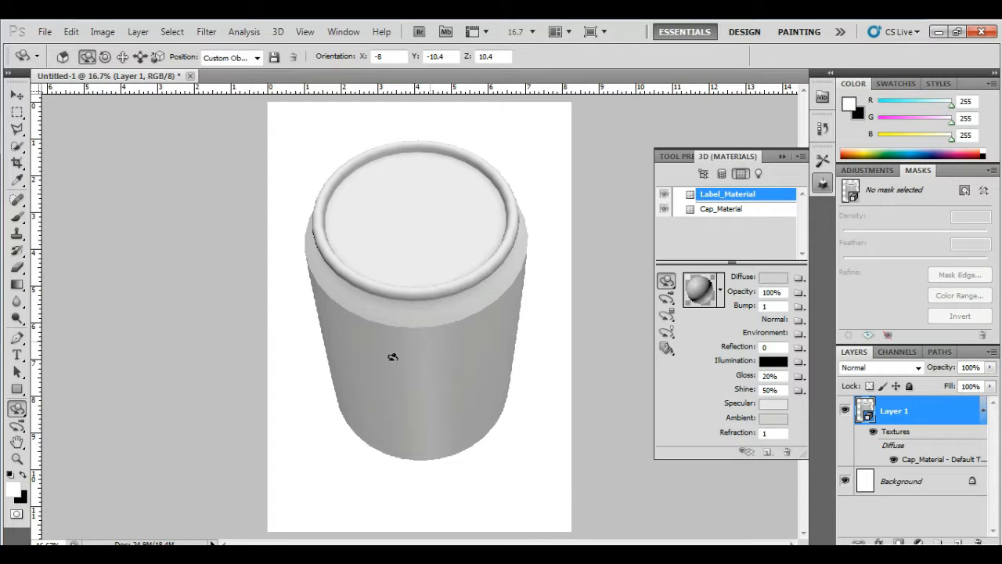
drag(439, 352, 403, 276)
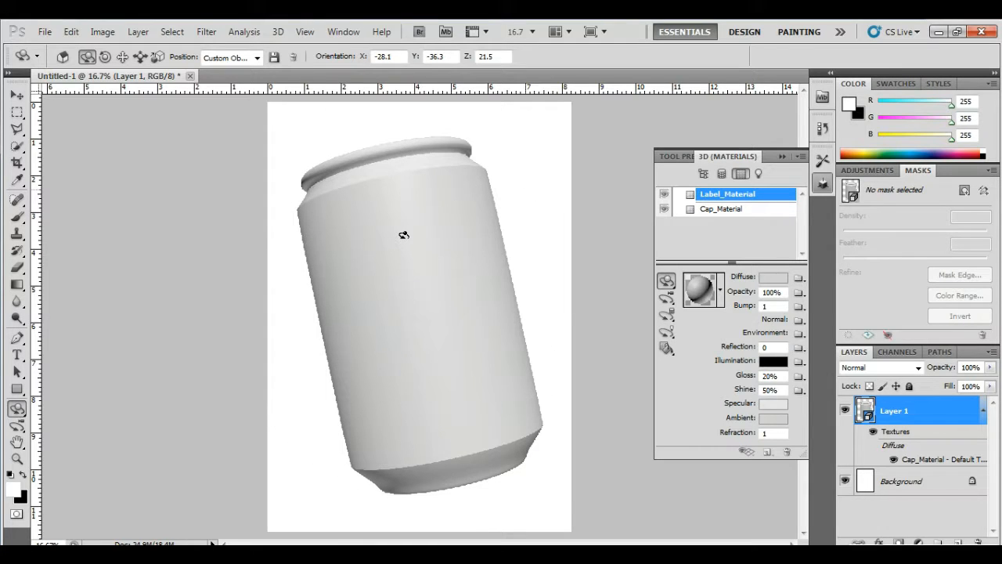
drag(404, 239, 477, 287)
Try red and grey self-illumination on the label, then stand the can upright at X 15.8, Y -4.7, Z -108.1
click(772, 360)
drag(760, 232, 749, 226)
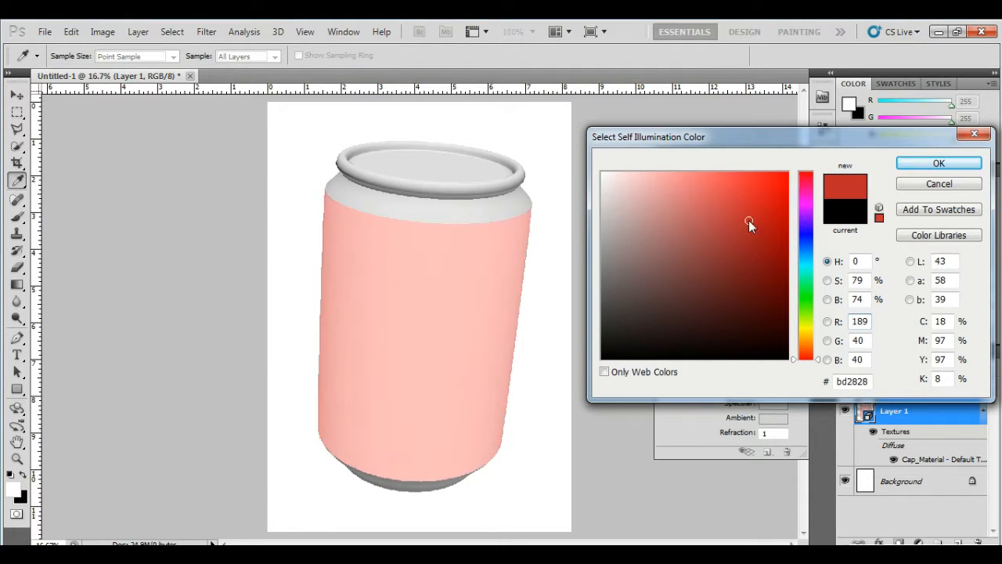
drag(627, 192, 639, 237)
mouse_move(621, 184)
mouse_down()
mouse_move(606, 187)
mouse_move(599, 174)
mouse_move(603, 279)
mouse_move(626, 355)
mouse_move(618, 353)
mouse_move(652, 335)
mouse_move(682, 336)
mouse_move(759, 283)
mouse_move(763, 292)
mouse_move(720, 361)
mouse_move(612, 366)
mouse_move(609, 357)
mouse_up()
click(907, 162)
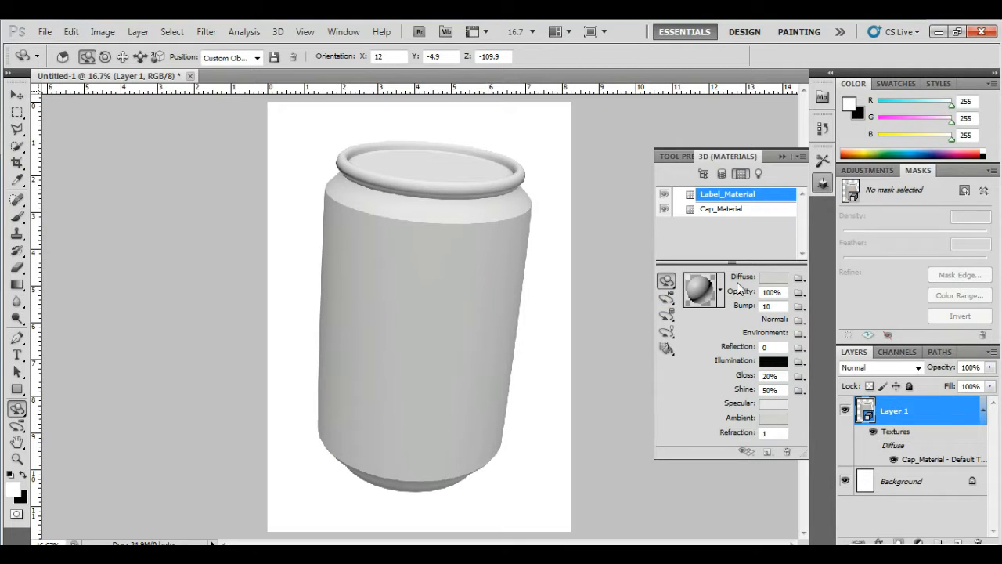
mouse_move(408, 207)
mouse_down()
mouse_move(382, 208)
mouse_move(434, 217)
mouse_up()
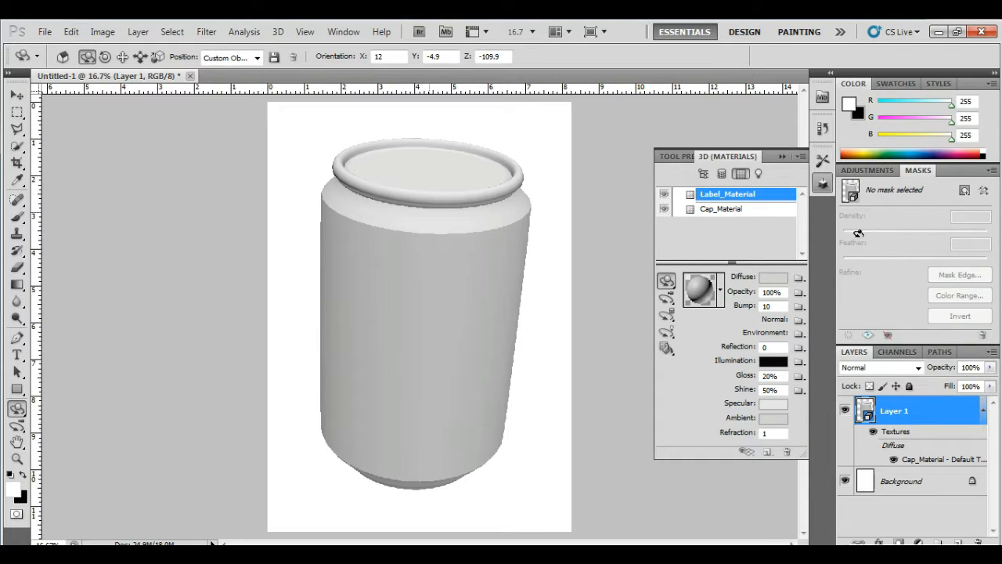
drag(452, 294, 436, 274)
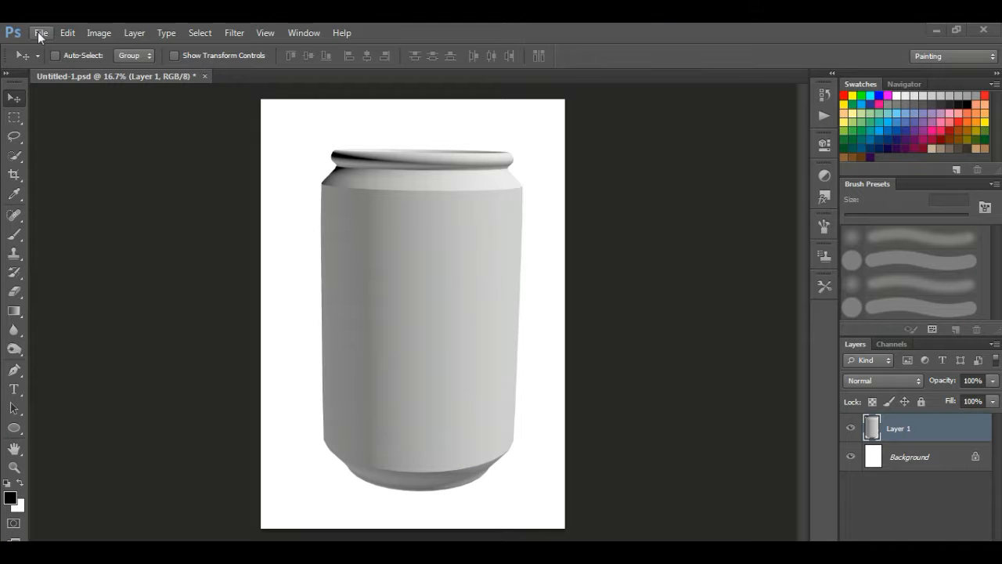
Create a blank 3.5 × 4.5 inch, 300 pixels/inch document, Untitled-1
click(38, 32)
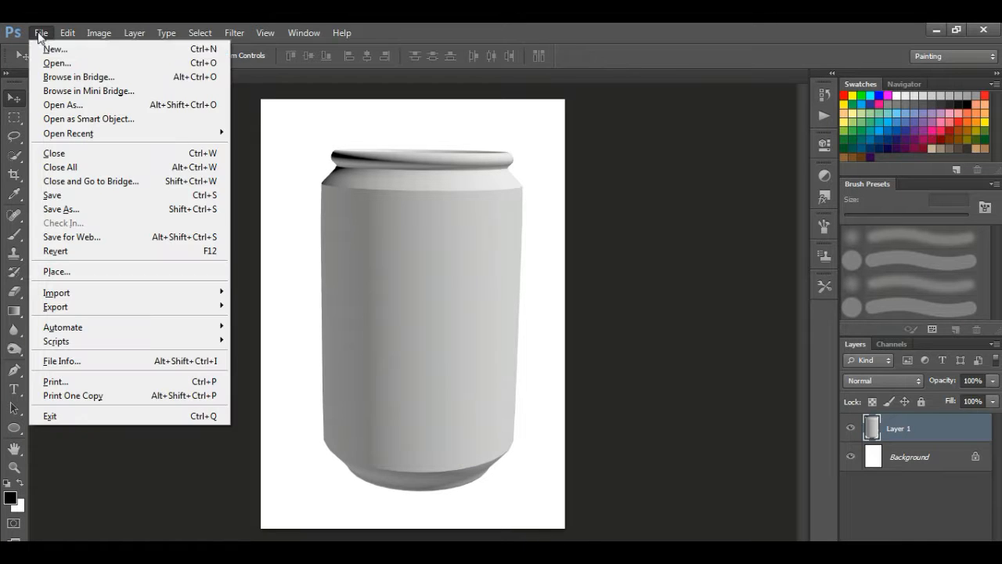
key(Escape)
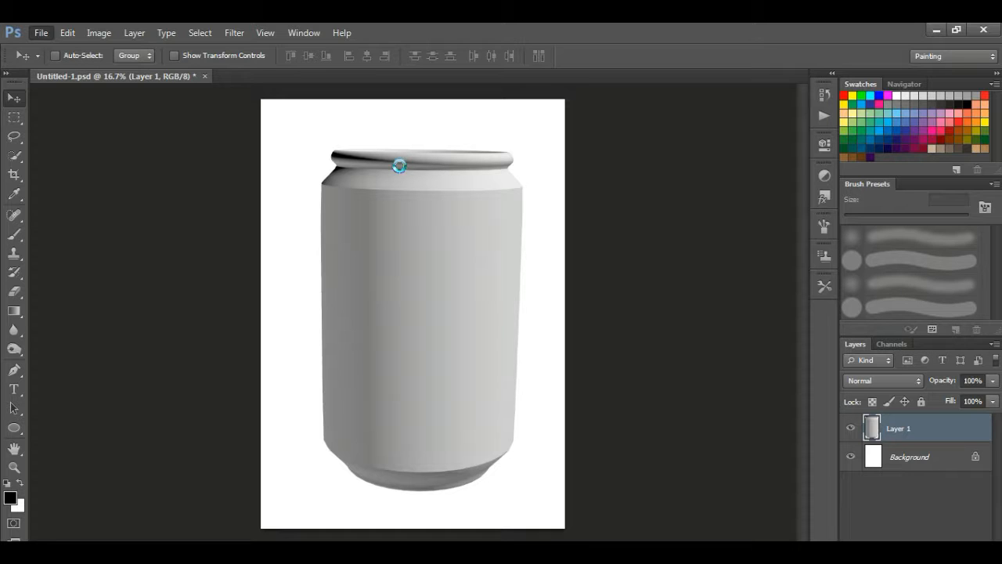
key(ctrl+n)
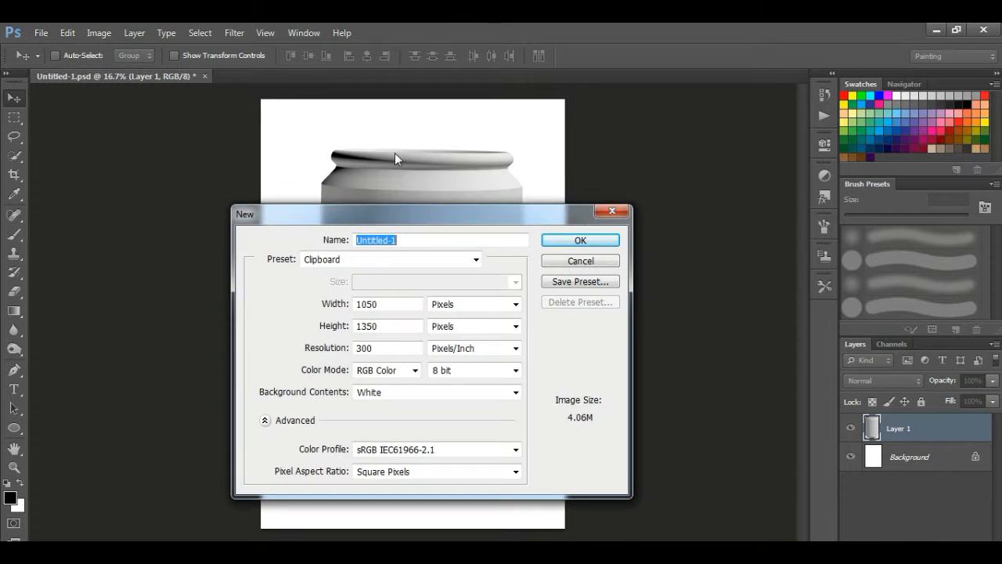
click(449, 308)
click(444, 331)
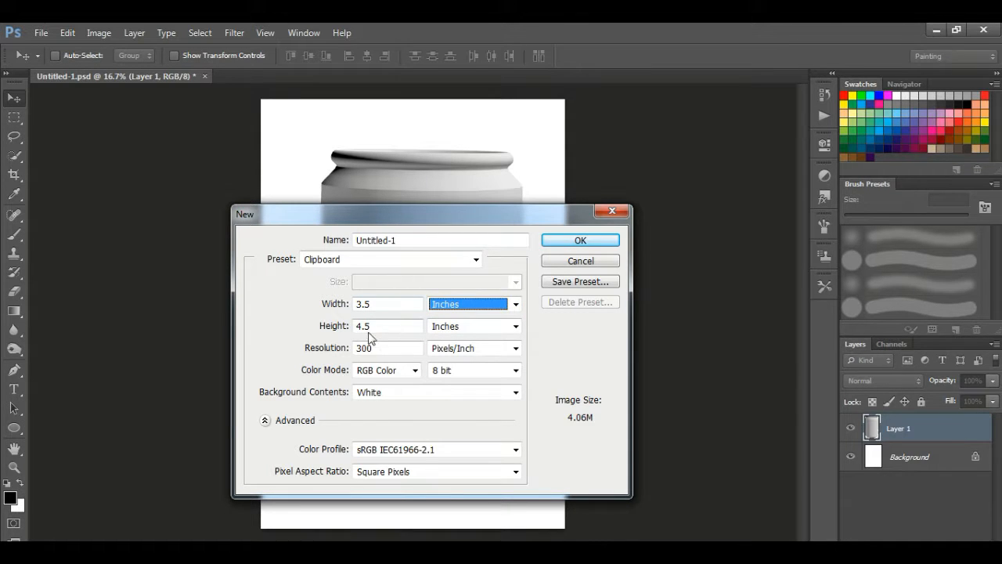
click(578, 241)
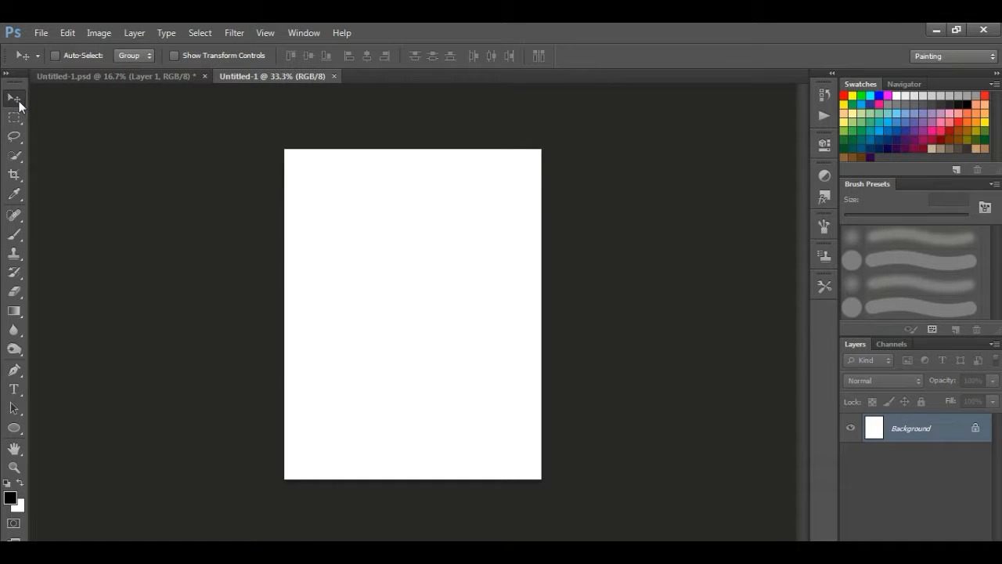
Drag the blank page onto the can file as Layer 2 and convert it to a smart object
drag(362, 191, 414, 282)
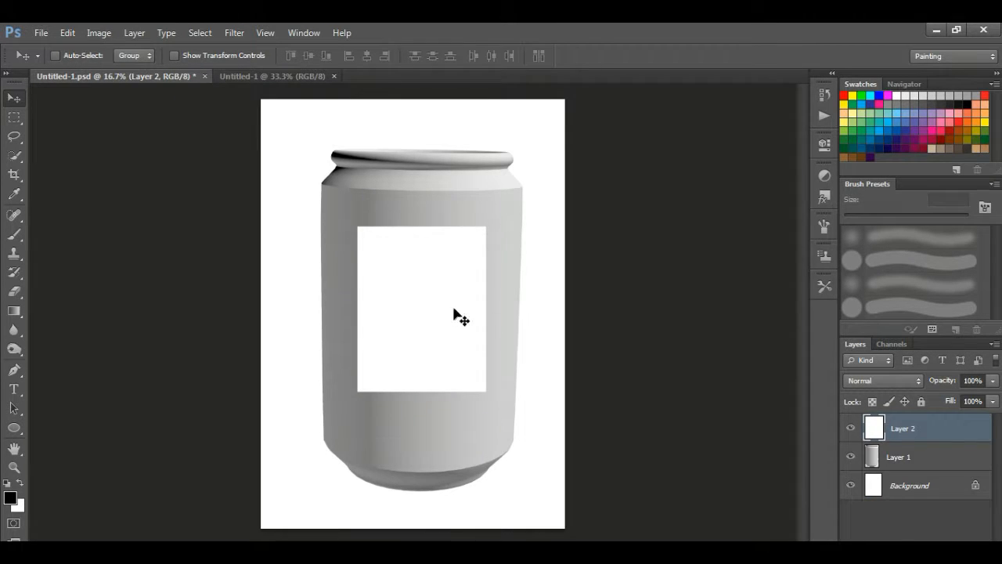
right_click(922, 440)
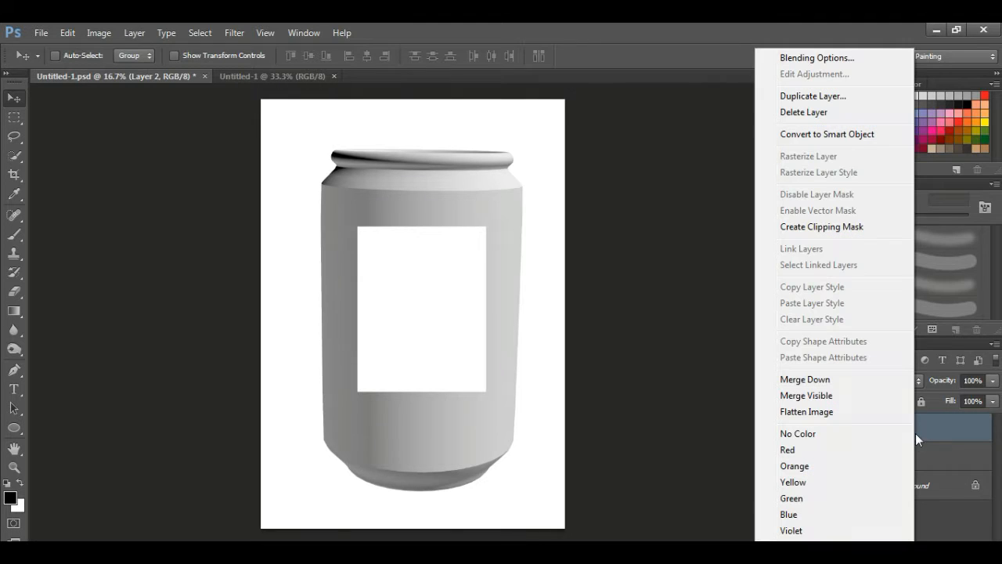
click(860, 136)
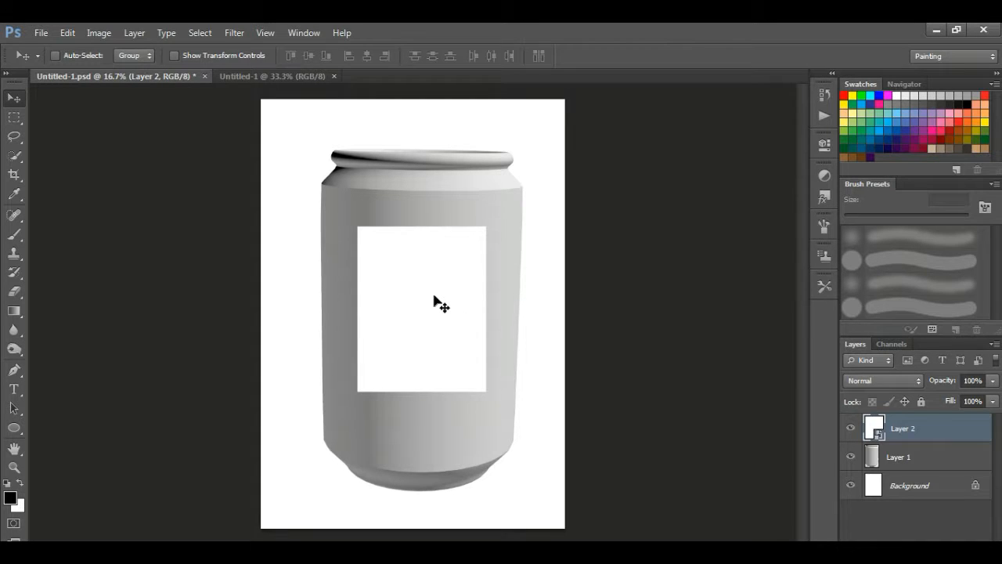
Hide the background, then free-transform Layer 2 to about 150.76% × 156% over the can body
click(851, 486)
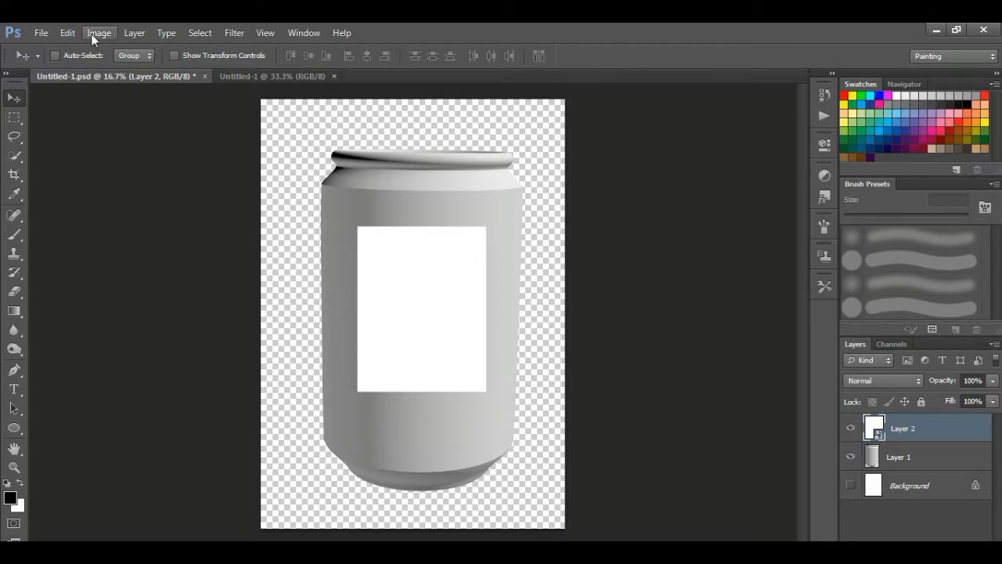
click(67, 34)
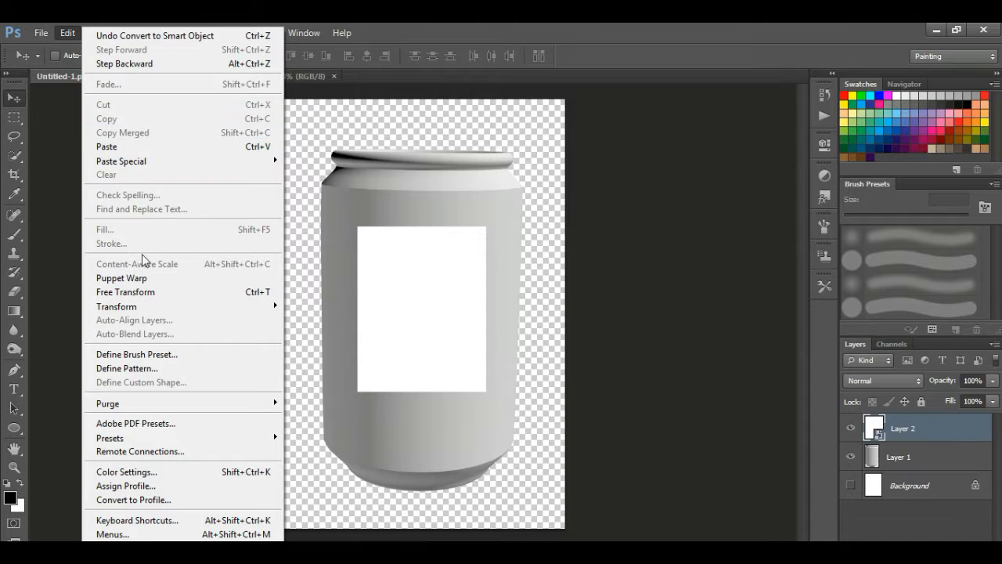
click(156, 293)
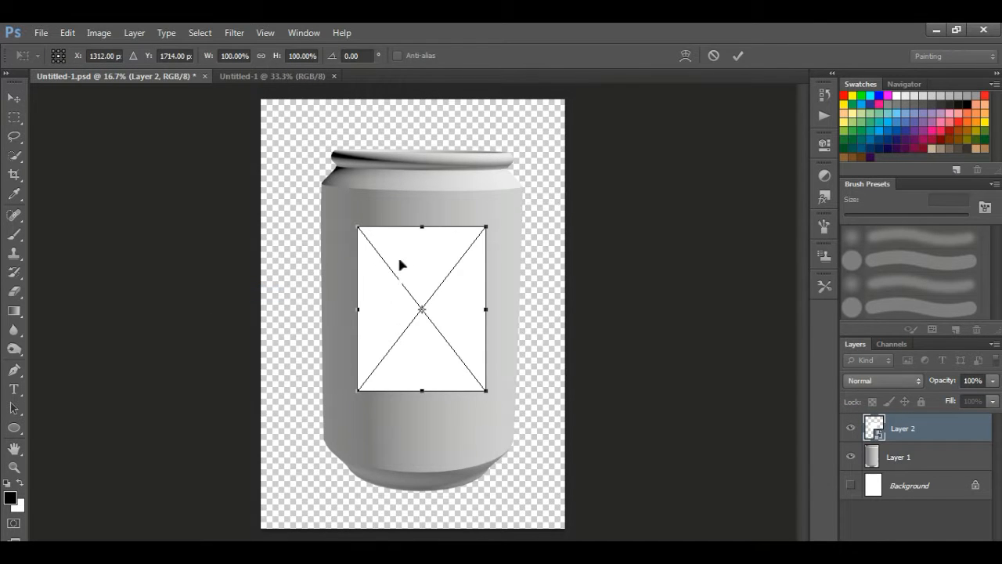
drag(405, 258, 373, 218)
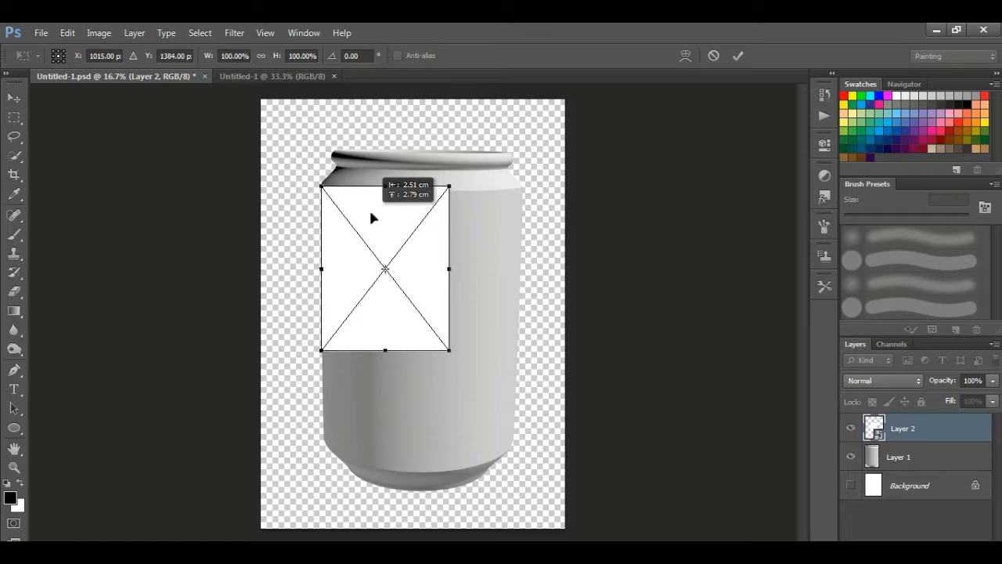
drag(450, 353, 519, 449)
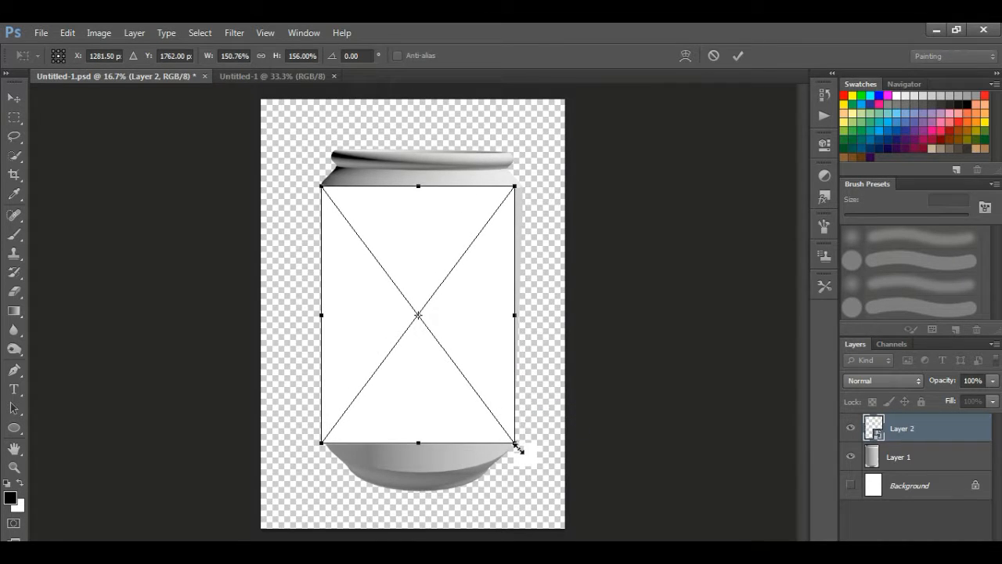
Switch the transform to Warp and pull the label's right edge onto the can's side
click(684, 56)
scroll(477, 274, up, 4)
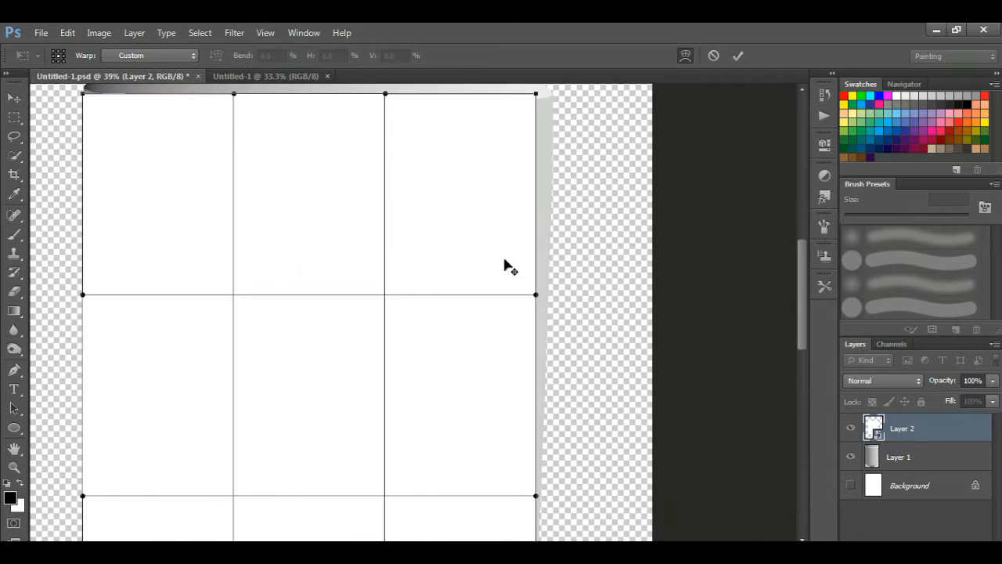
scroll(520, 206, up, 1)
key(alt+space)
drag(495, 205, 513, 366)
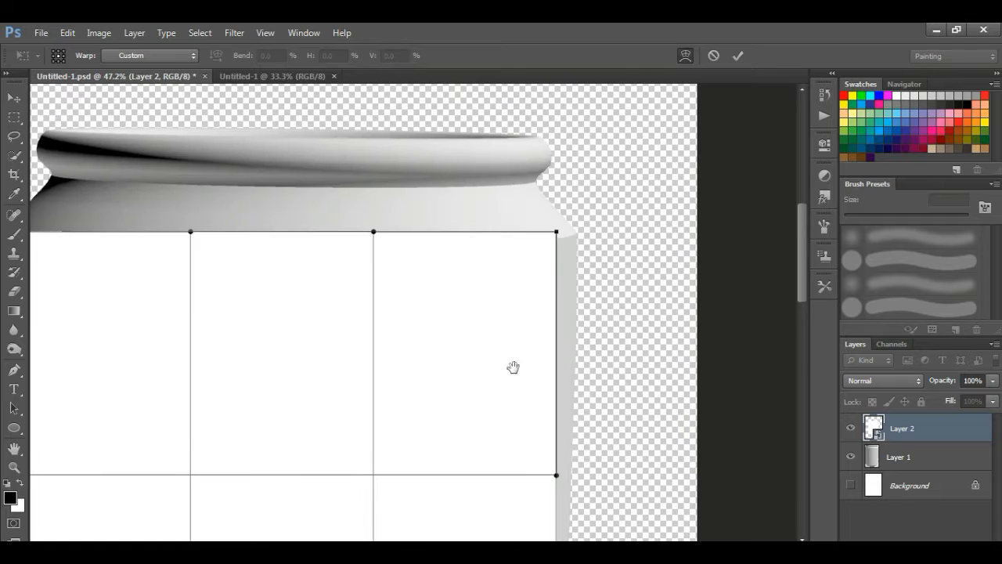
drag(556, 232, 578, 236)
drag(556, 476, 572, 478)
Curve the label's bottom edge downward on both sides to follow the can's rounded base
drag(509, 482, 499, 285)
drag(506, 442, 499, 310)
drag(529, 405, 539, 401)
drag(520, 458, 504, 196)
mouse_move(519, 360)
mouse_down()
mouse_move(514, 290)
mouse_move(514, 353)
mouse_up()
drag(336, 360, 475, 356)
mouse_move(139, 284)
mouse_down()
mouse_move(161, 273)
mouse_move(143, 278)
mouse_up()
drag(318, 285, 254, 370)
drag(549, 363, 613, 397)
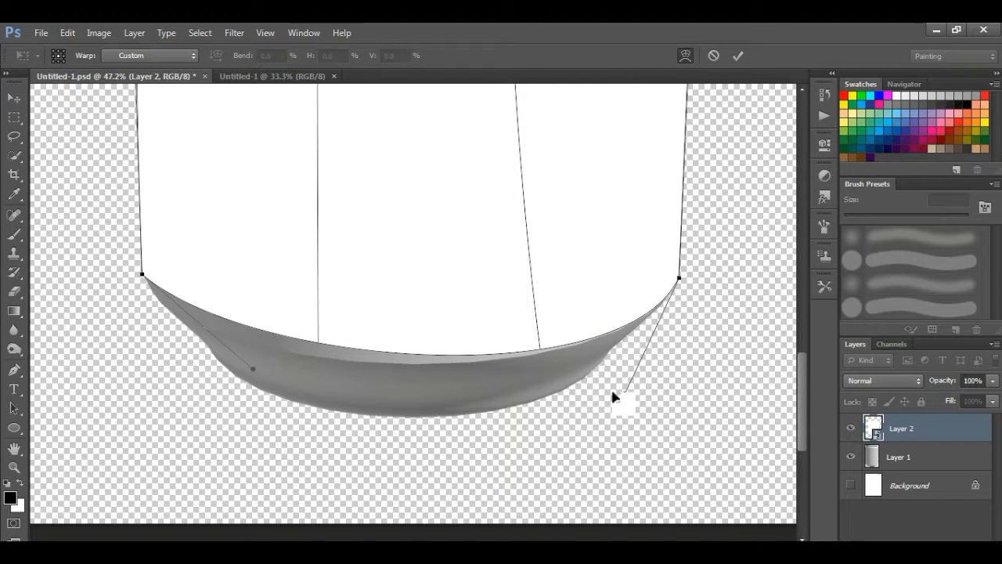
drag(253, 373, 202, 390)
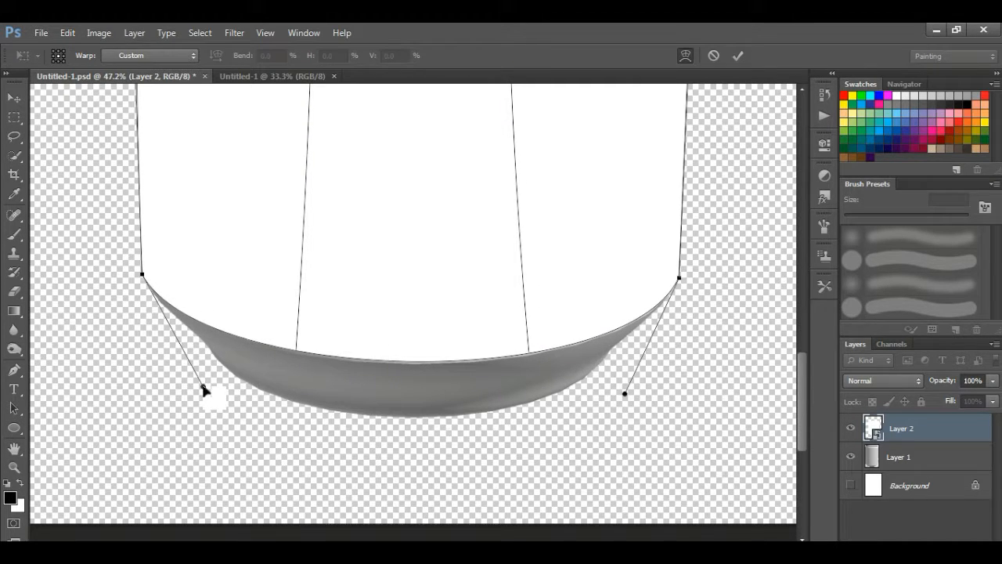
drag(201, 387, 203, 388)
Bend the label's top edge down and curve its right side toward the can's shoulder
key(space)
mouse_move(219, 214)
mouse_down()
mouse_move(292, 423)
mouse_move(299, 478)
mouse_up()
mouse_move(274, 140)
mouse_down()
mouse_move(293, 324)
mouse_move(293, 498)
mouse_up()
drag(271, 293, 271, 346)
drag(415, 249, 417, 271)
drag(234, 238, 233, 233)
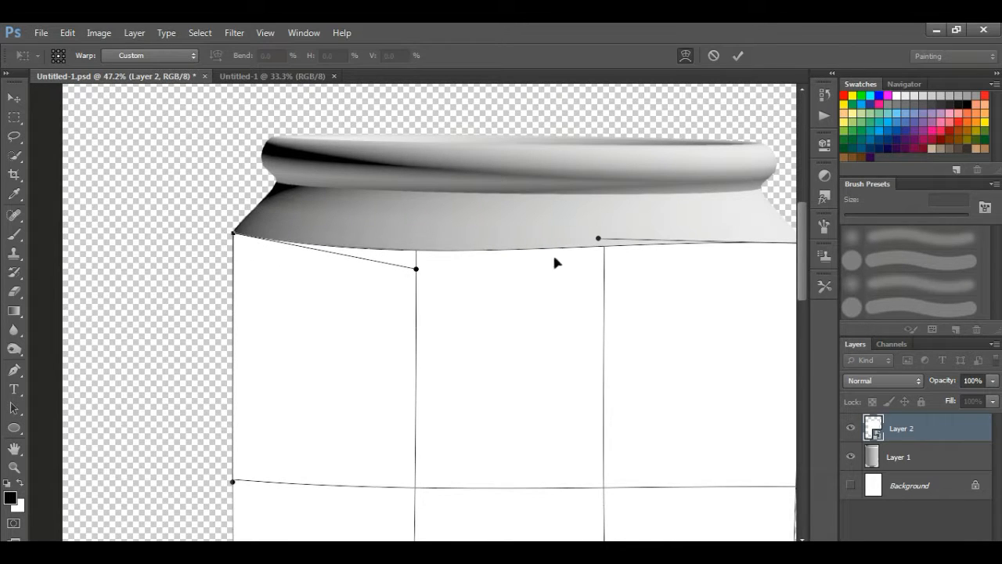
drag(602, 241, 618, 268)
drag(420, 272, 403, 264)
Refine the top edge's curve and fine-tune both top corners of the label
drag(566, 304, 347, 316)
drag(405, 284, 414, 270)
drag(587, 260, 586, 258)
drag(412, 273, 419, 274)
drag(586, 257, 769, 270)
mouse_move(181, 264)
mouse_down()
mouse_move(185, 279)
mouse_move(185, 264)
mouse_up()
scroll(195, 321, down, 3)
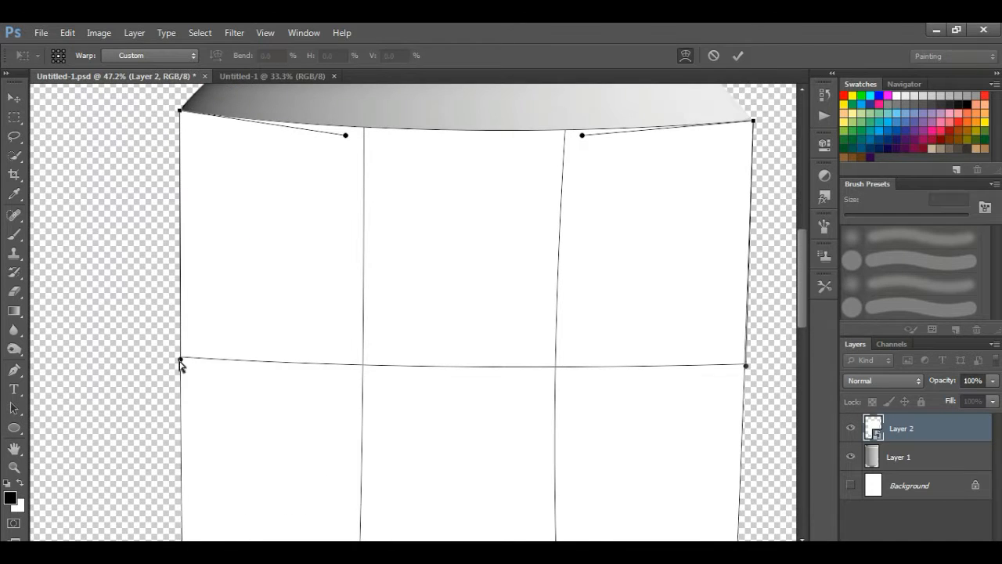
scroll(235, 337, down, 4)
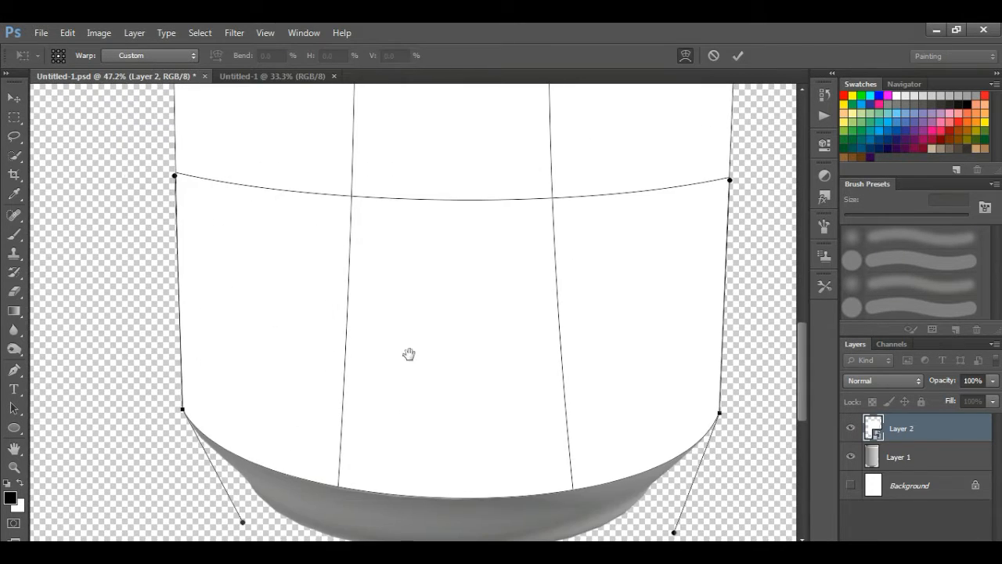
scroll(442, 500, down, 5)
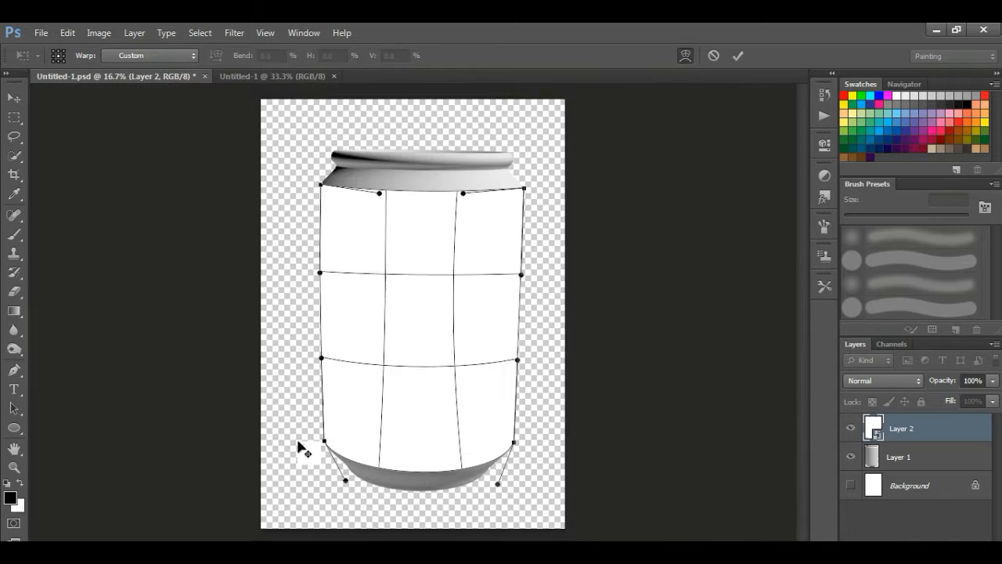
Commit the warp and drop Layer 2's opacity to 16%
click(738, 56)
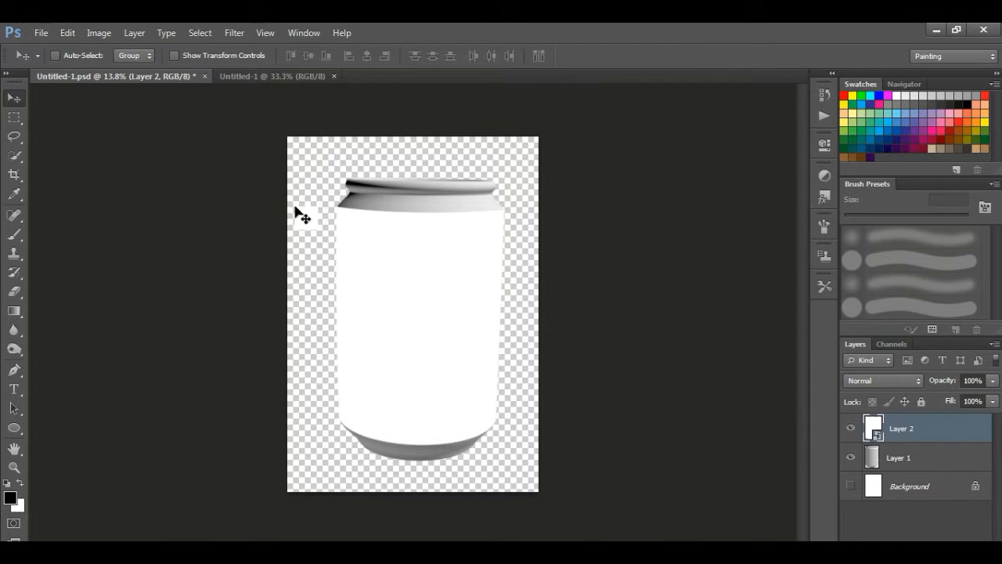
click(851, 486)
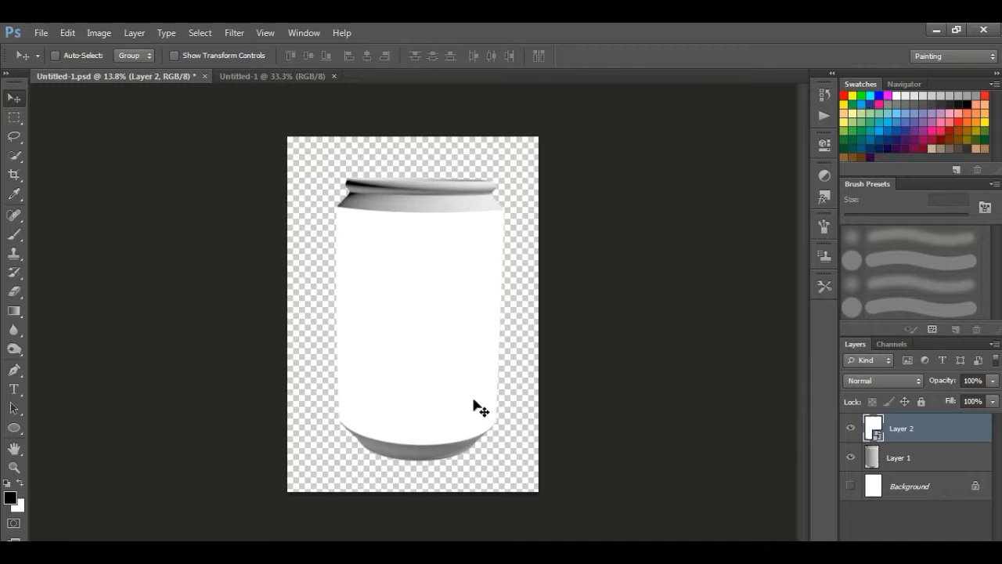
scroll(432, 377, up, 1)
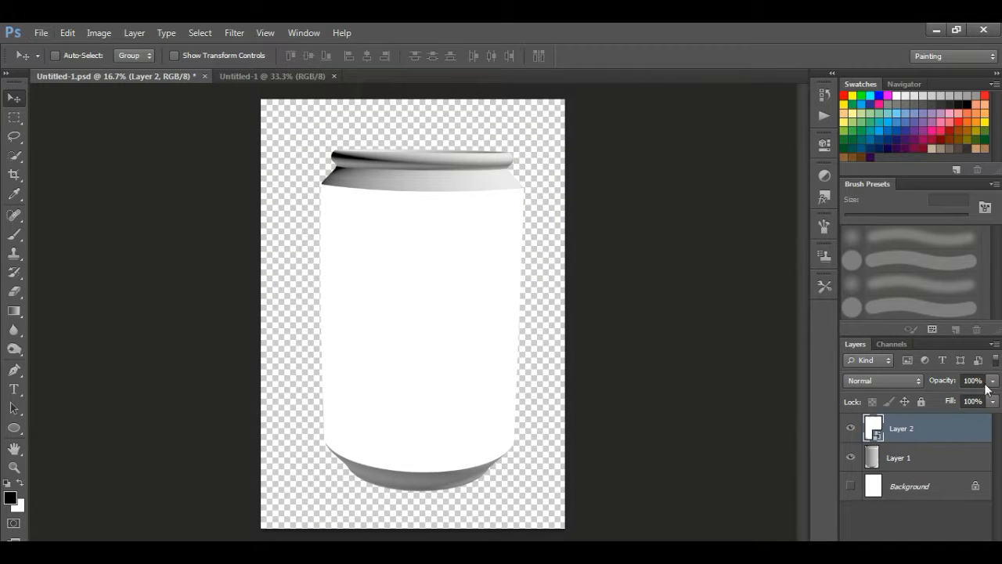
drag(966, 388, 929, 397)
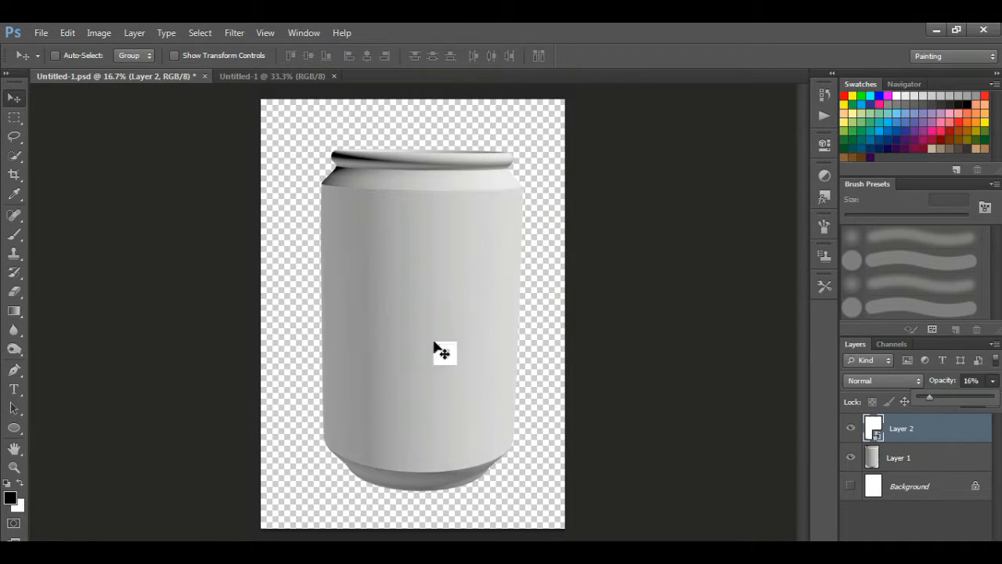
click(15, 118)
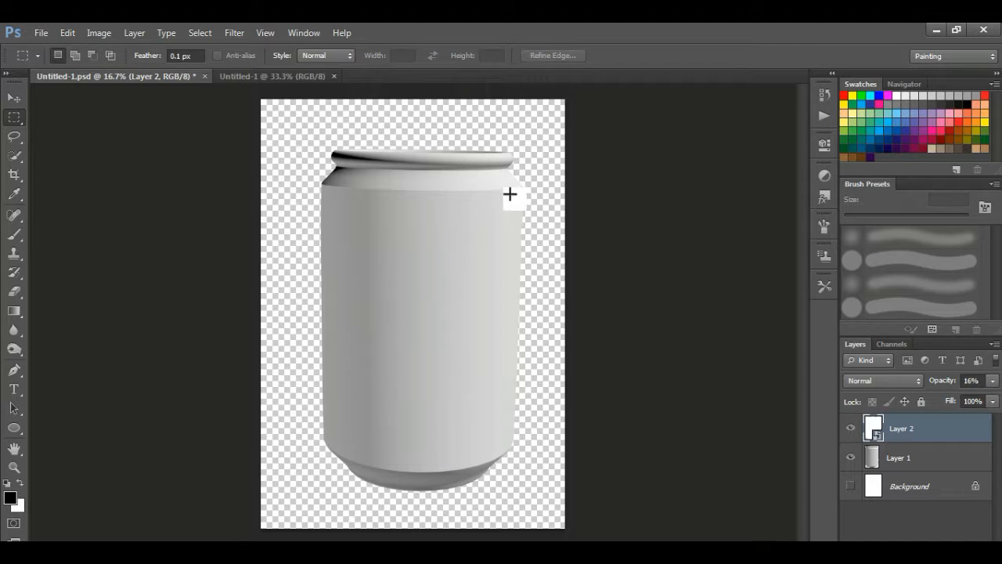
On new Layer 3, fill a 100 px feathered strip on the can's right edge with white, trimming outside the can
drag(496, 177, 552, 468)
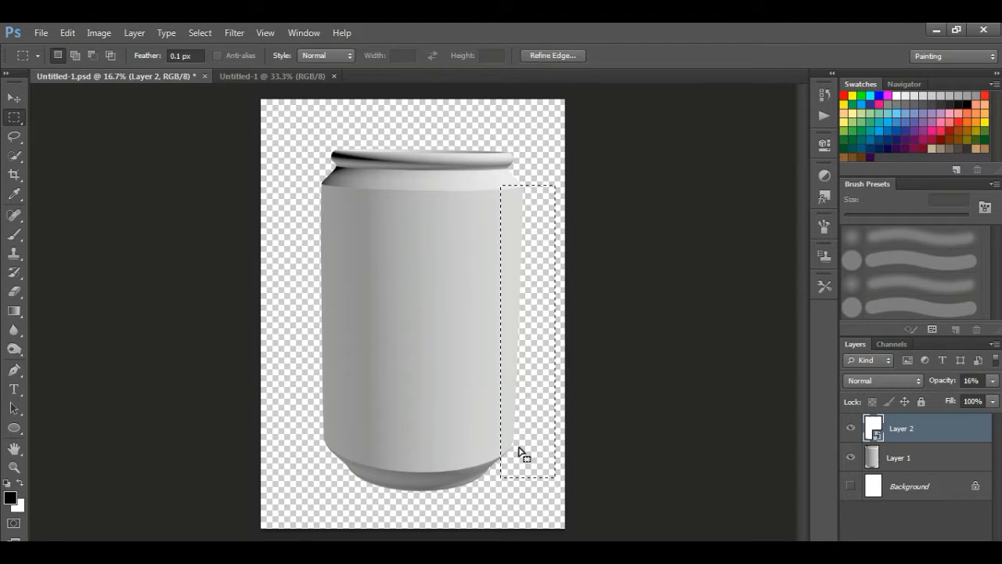
click(955, 547)
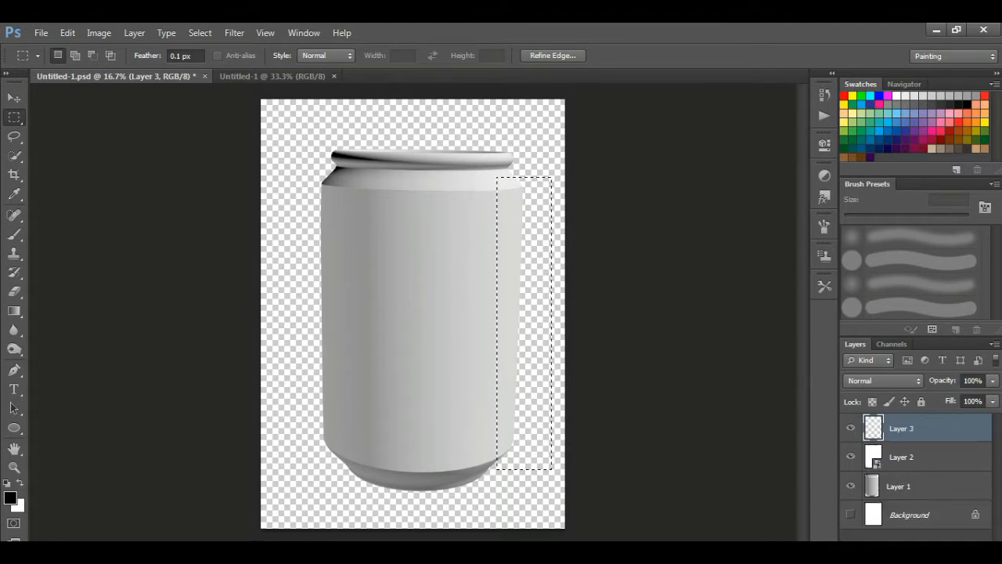
key(shift+F6)
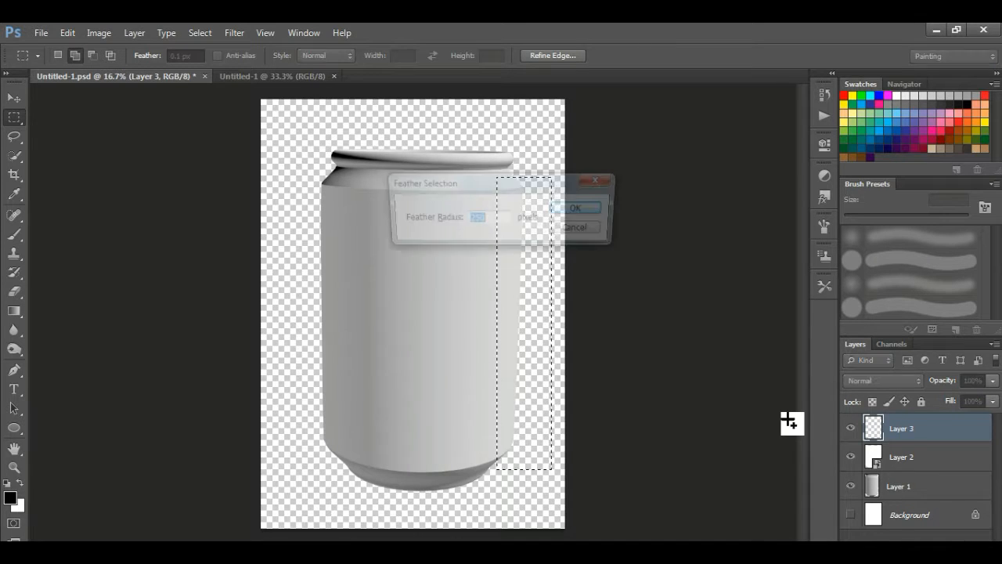
text(100)
key(Return)
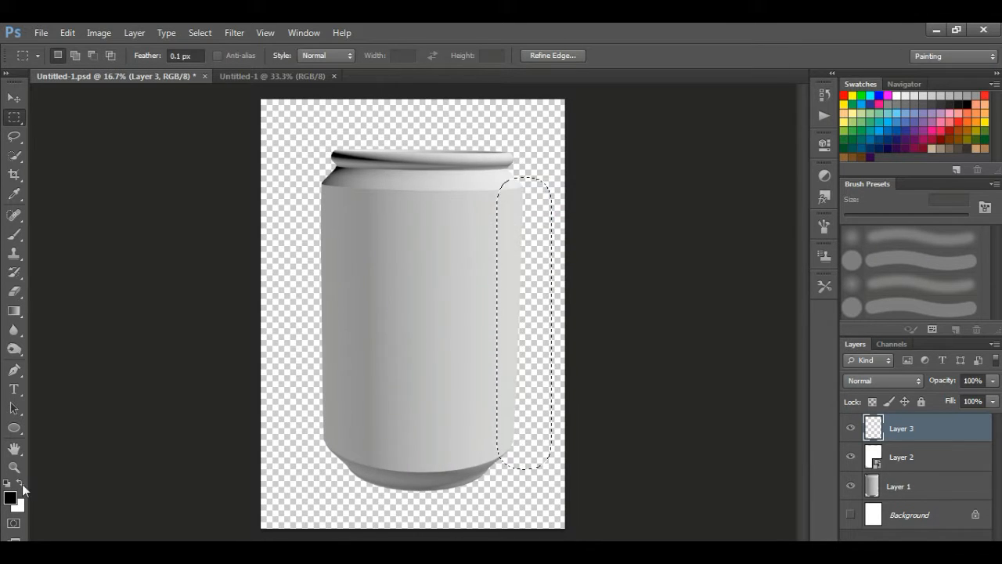
drag(21, 511, 944, 436)
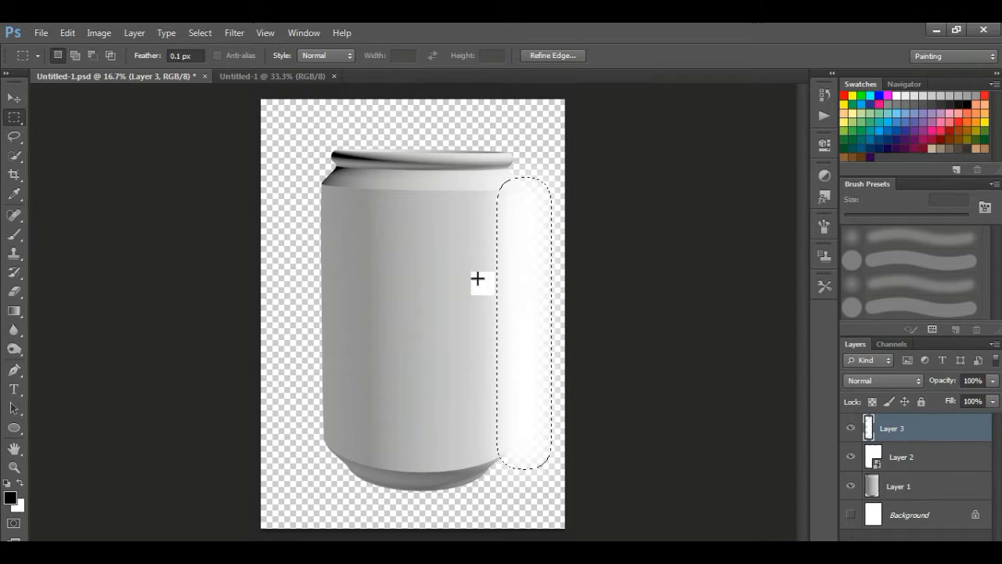
ctrl+click(879, 462)
key(ctrl+shift+i)
key(Delete)
key(ctrl+d)
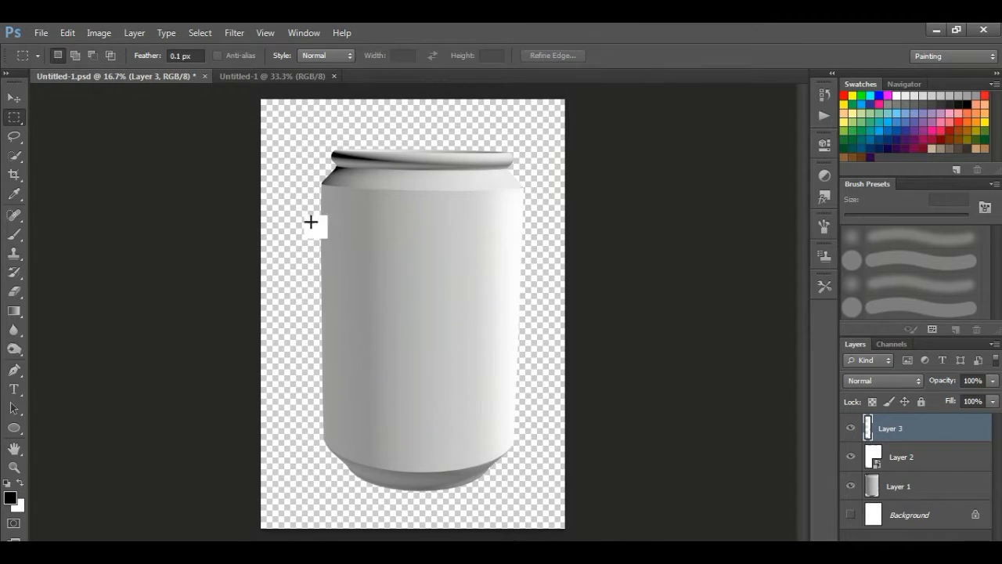
Fill a feathered white strip along the can's left edge, deselect, and reload the can outline
drag(347, 463, 347, 463)
key(shift+F6)
key(Return)
key(ctrl+BackSpace)
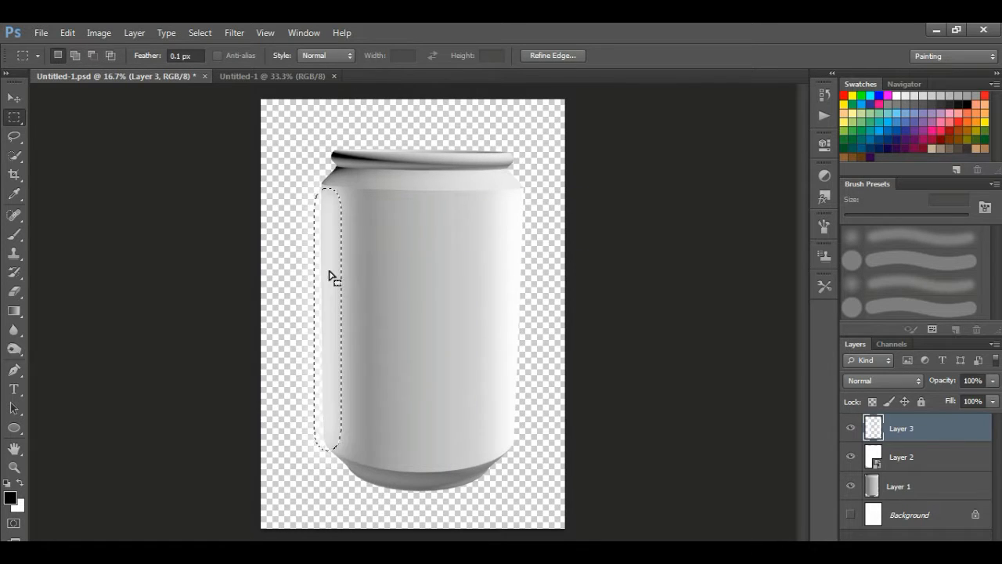
click(200, 33)
click(306, 62)
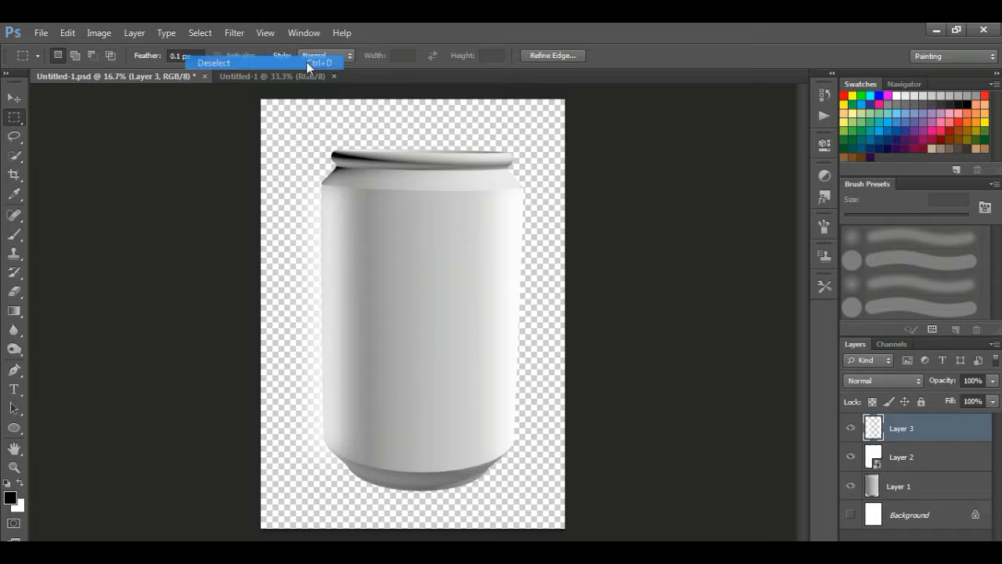
ctrl+click(882, 483)
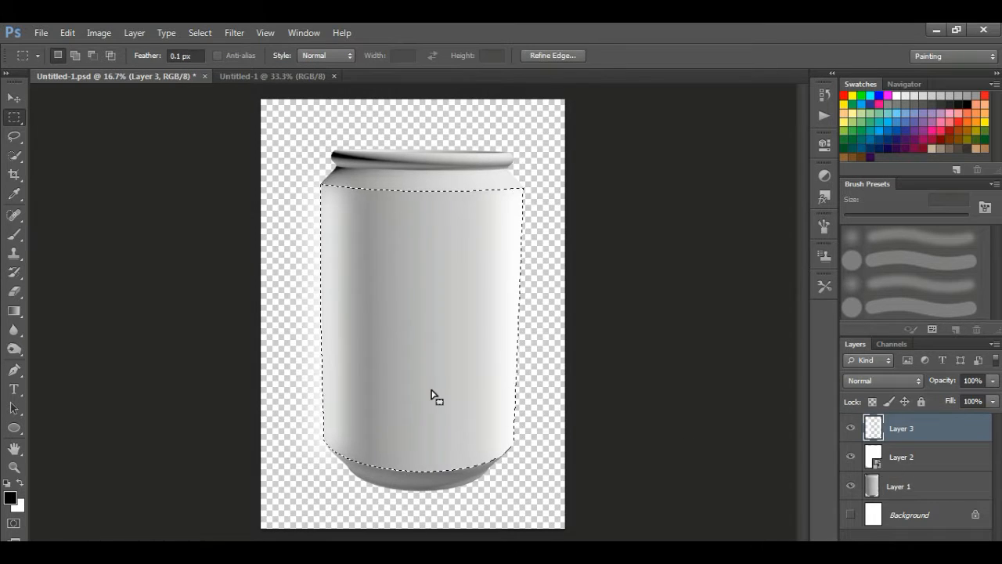
Check the document's image size and browse the Edit commands, leaving both unchanged
click(100, 33)
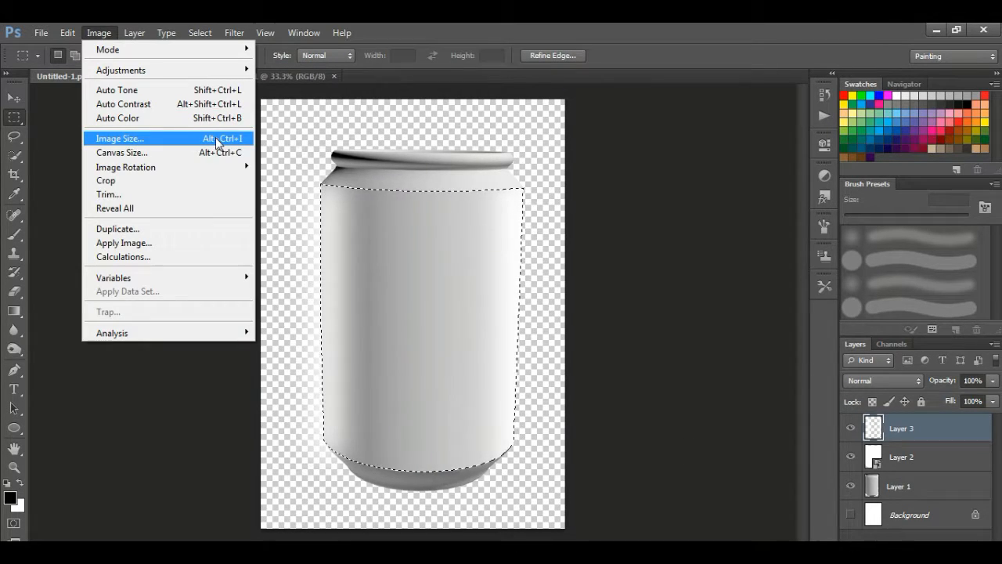
click(216, 140)
click(577, 123)
click(137, 33)
mouse_move(69, 34)
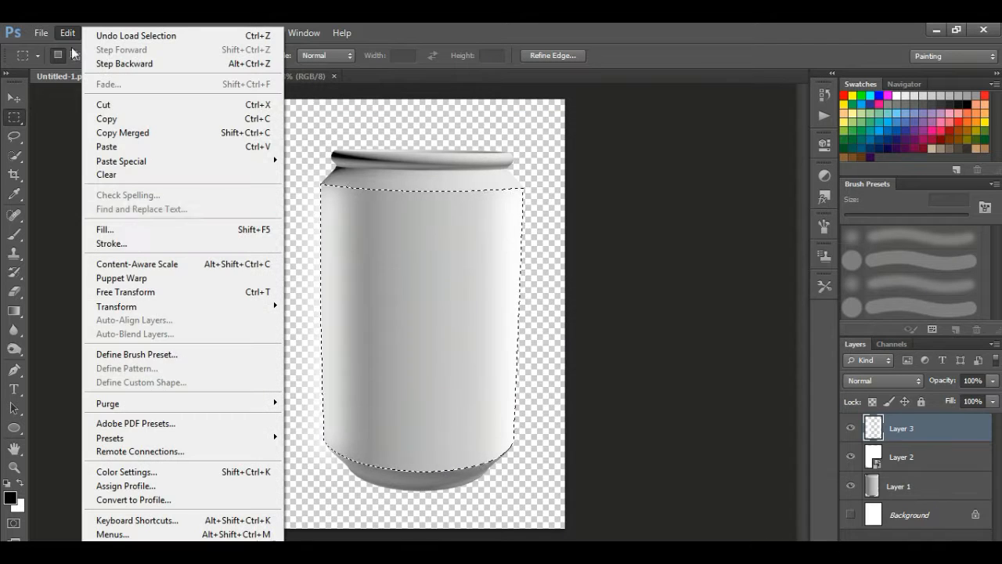
click(523, 140)
Invert and clear the selection, then marquee a narrow feathered vertical strip down the can
key(ctrl+shift+i)
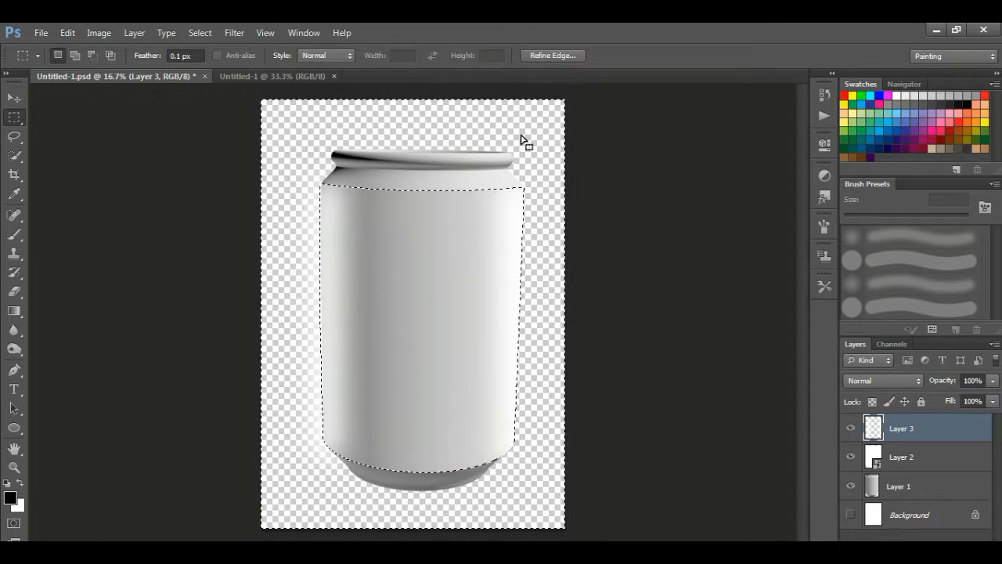
click(199, 33)
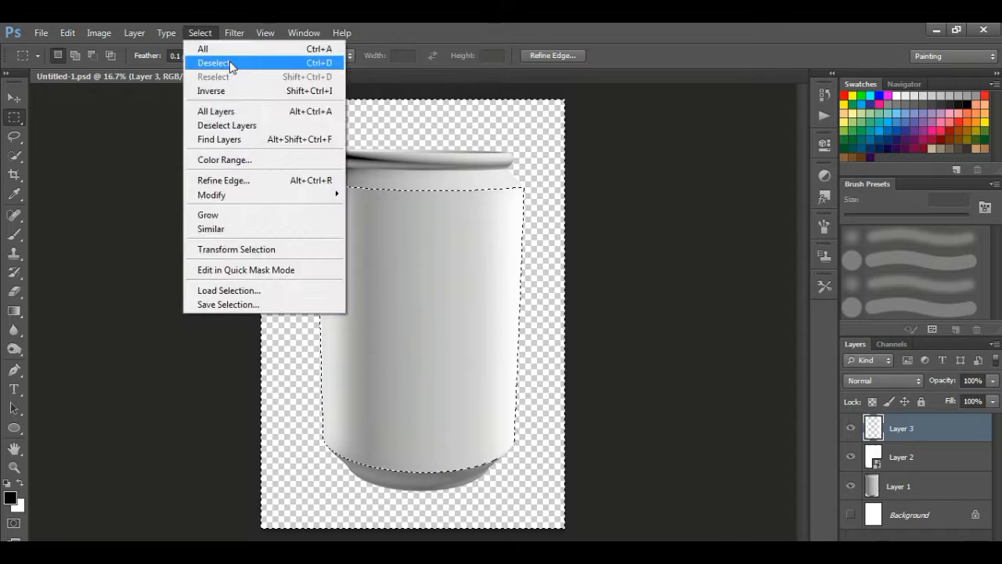
click(229, 64)
drag(403, 190, 428, 501)
key(shift+F6)
key(Return)
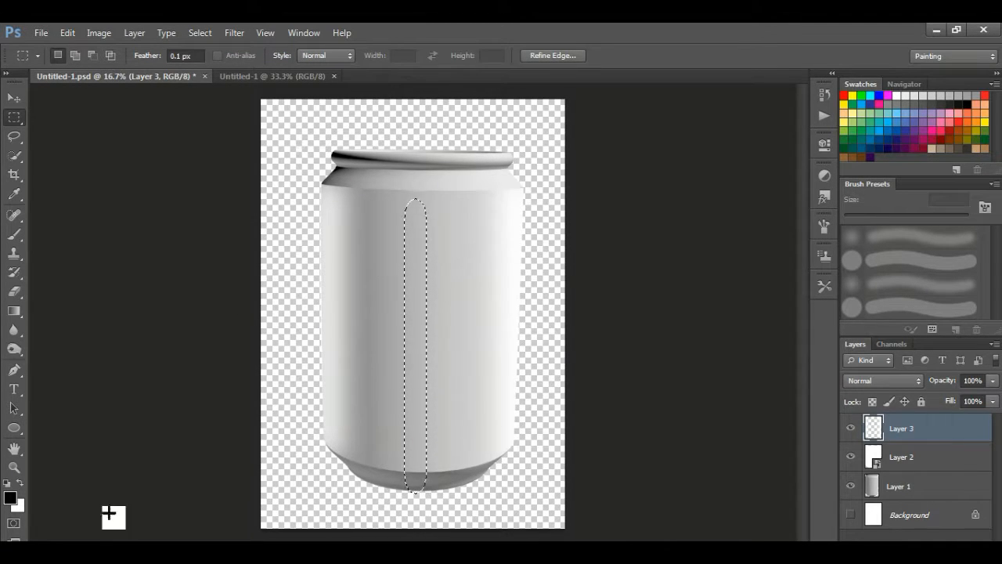
Add Layer 4, fill the strip selection with dark colour, and deselect
key(x)
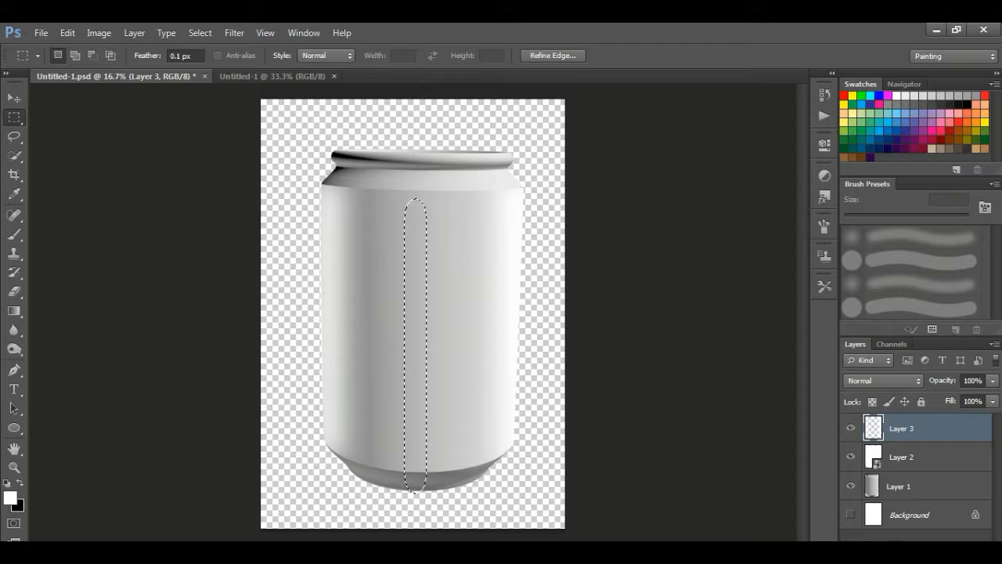
key(ctrl+shift+alt+n)
key(ctrl+BackSpace)
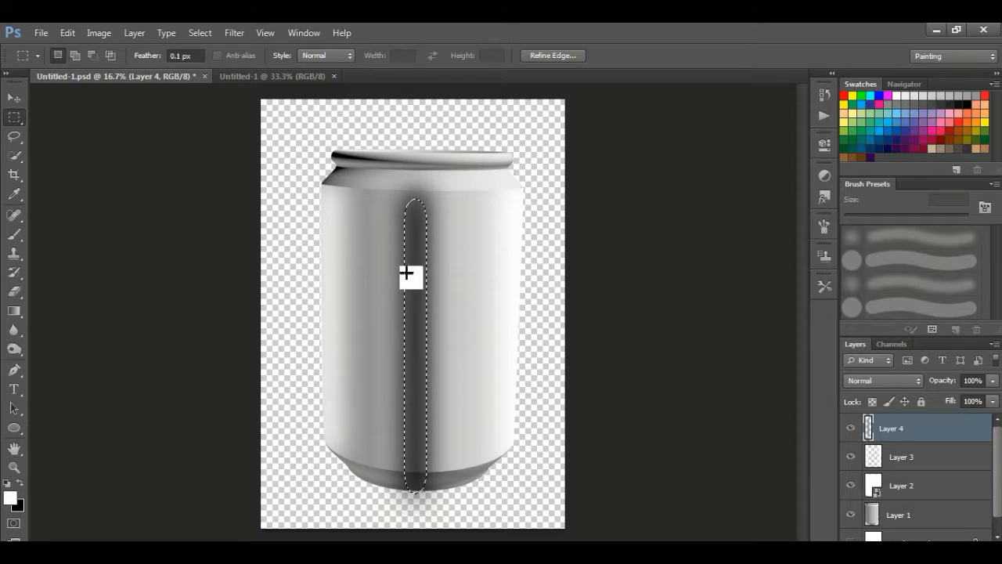
click(199, 33)
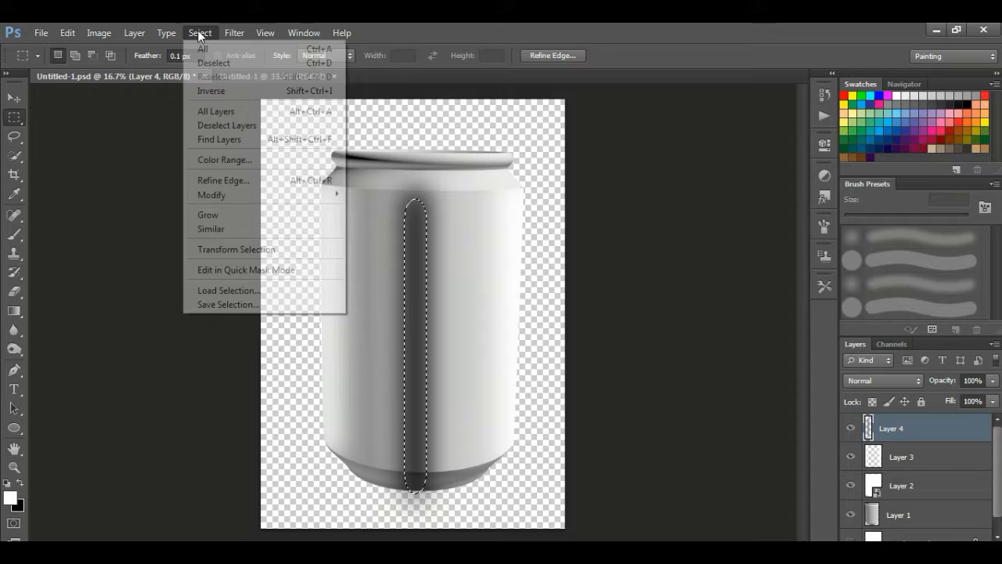
click(214, 60)
Shift the dark stripe left and widen it with Free Transform, then load and invert the can selection
click(14, 98)
drag(412, 272, 374, 273)
drag(375, 320, 425, 333)
click(67, 33)
click(149, 291)
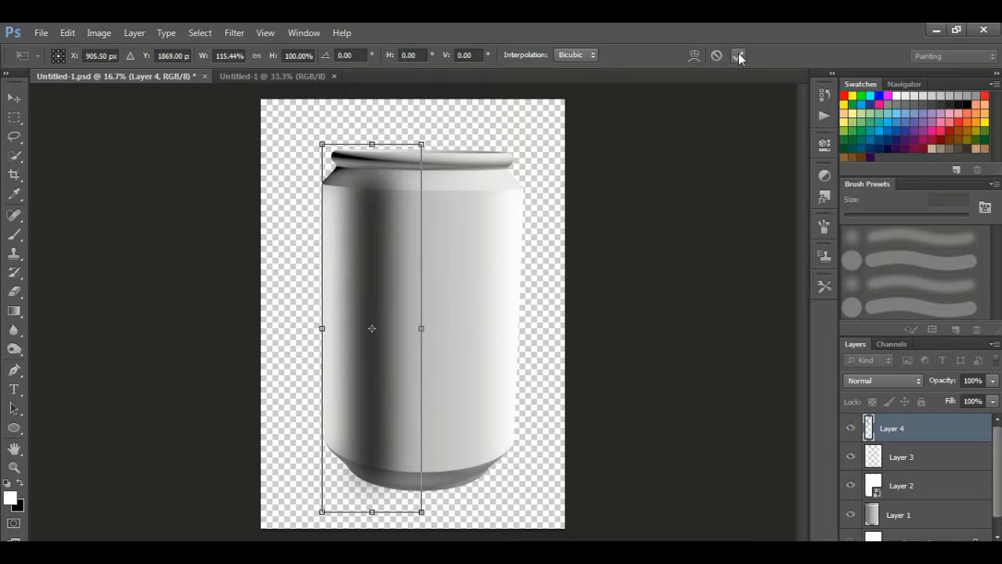
click(738, 57)
ctrl+click(873, 491)
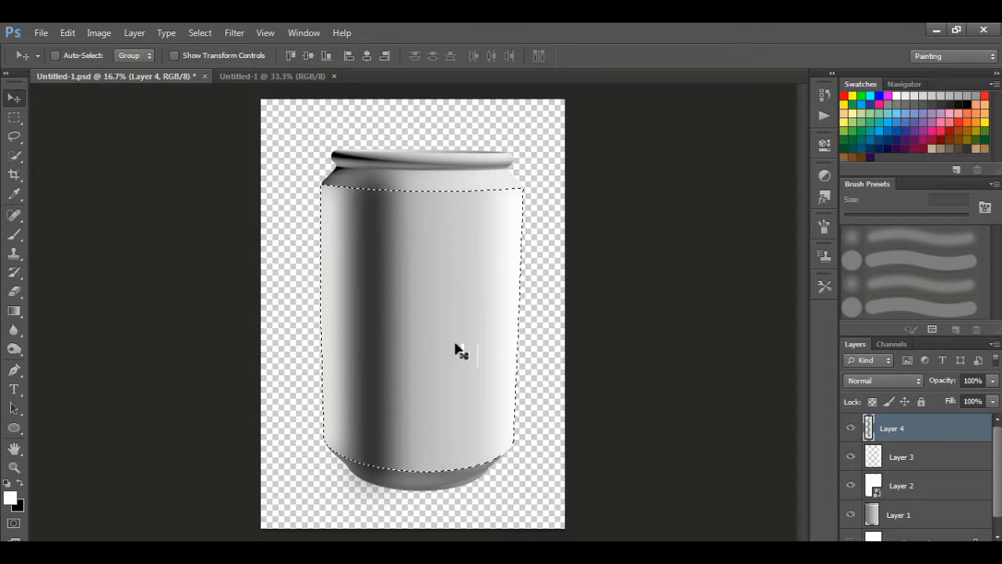
key(ctrl+shift+i)
Marquee a narrow strip down the can's right side and feather it
click(200, 33)
click(212, 58)
click(14, 117)
drag(460, 191, 489, 473)
key(shift+F6)
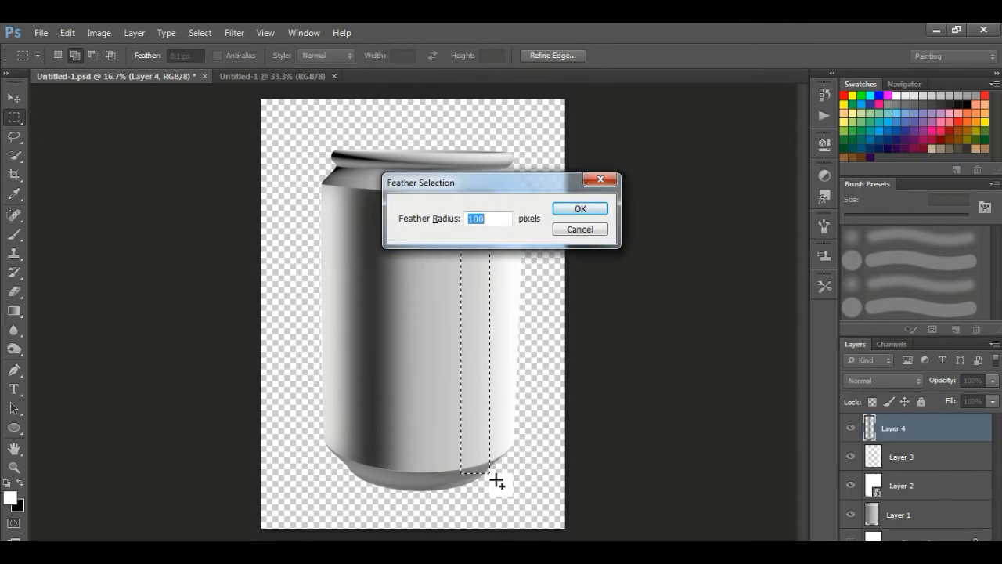
key(Return)
right_click(472, 336)
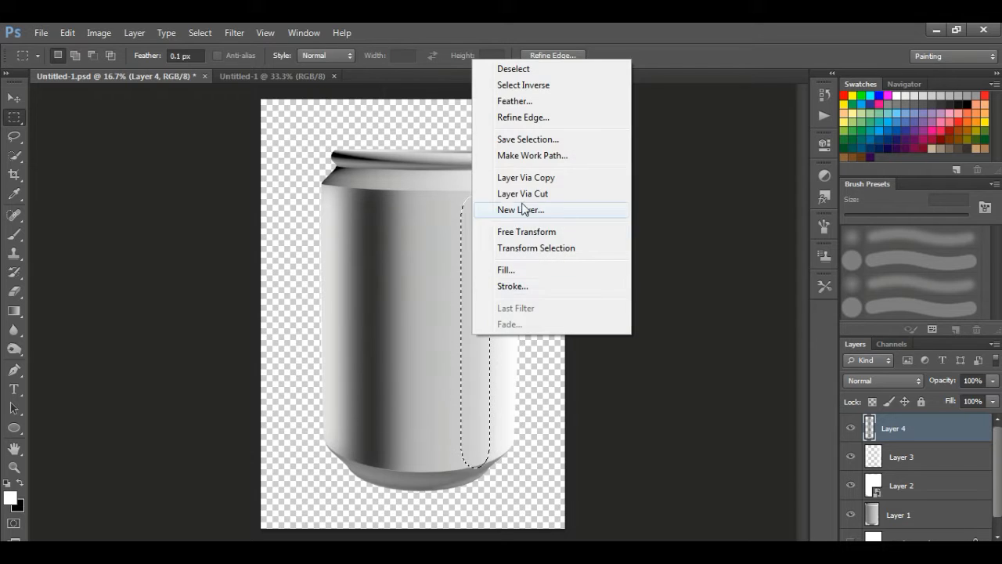
click(522, 106)
key(Return)
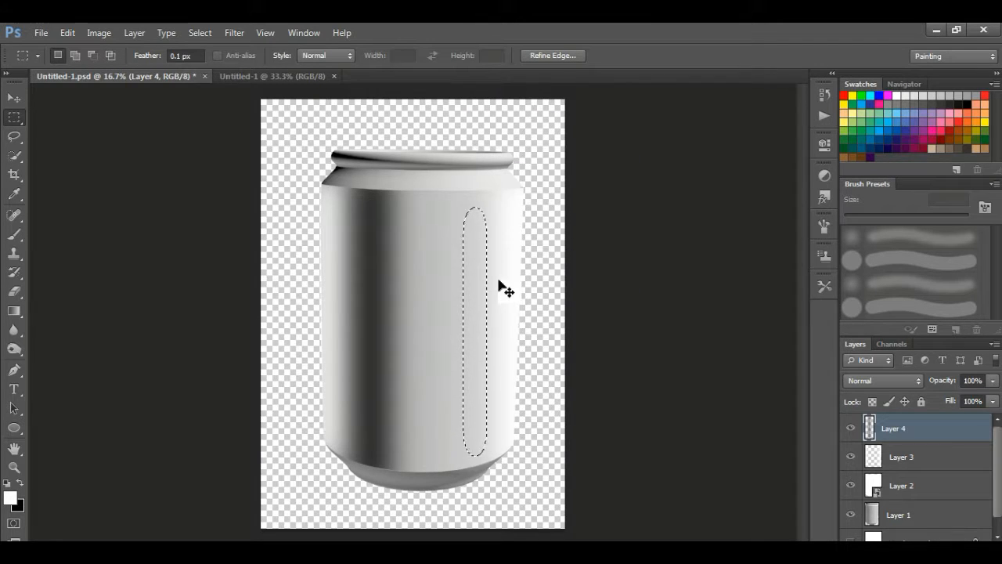
Deselect, try narrowing the stripe layer to about 93%, then cancel and undo the right-hand stripe
click(200, 32)
click(213, 66)
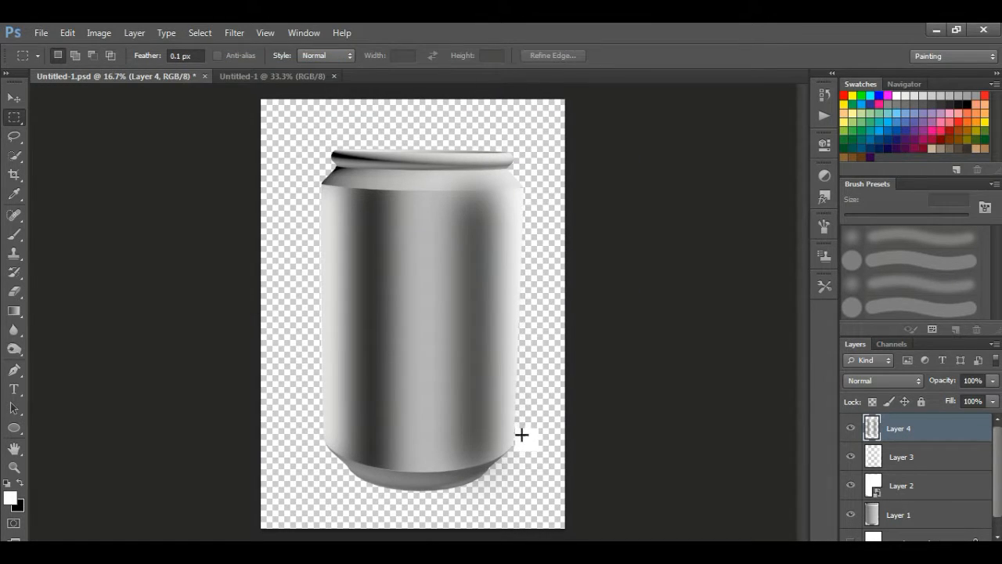
click(68, 32)
click(157, 292)
drag(320, 332, 341, 340)
key(ctrl+z)
key(Escape)
key(ctrl+alt+z)
key(ctrl+alt+z)
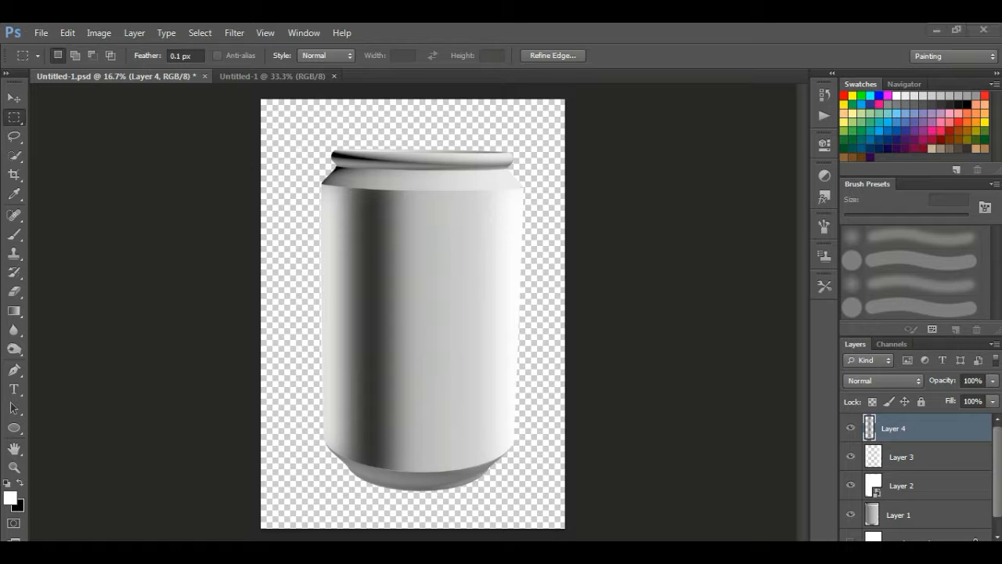
Stamp all visible layers into a new Layer 5 and shift that can copy slightly left
key(ctrl+shift+alt+n)
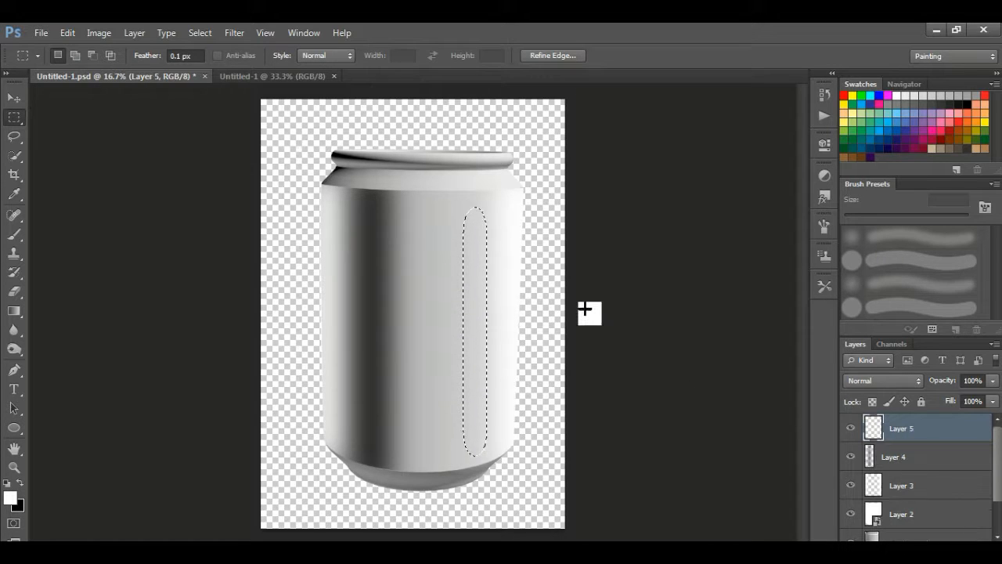
key(ctrl+shift+alt+e)
click(202, 33)
click(215, 63)
key(ctrl+t)
drag(479, 283, 460, 280)
click(737, 57)
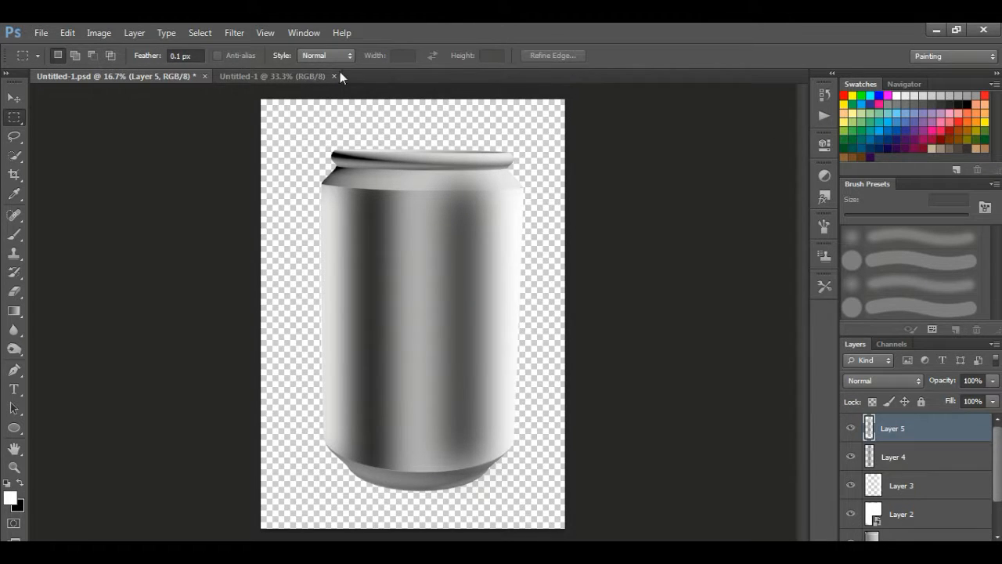
Select a tall narrow strip down the can's centre and add a new Layer 6
ctrl+click(877, 532)
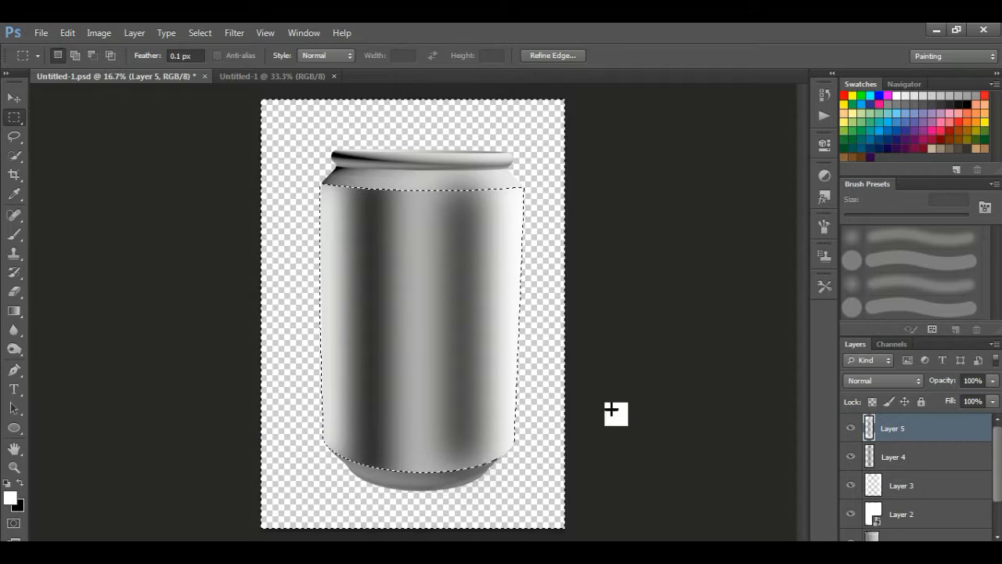
key(ctrl+d)
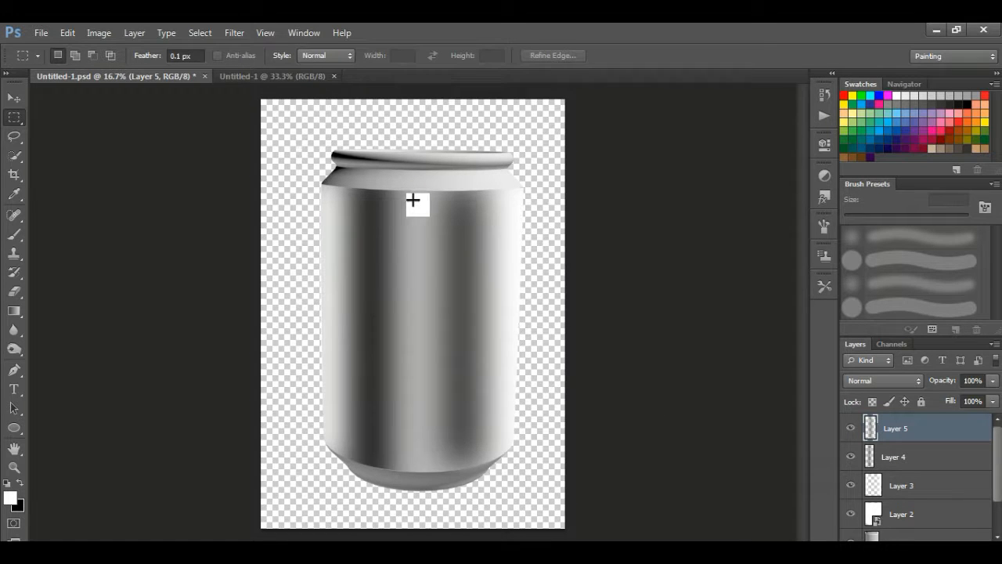
drag(411, 190, 425, 476)
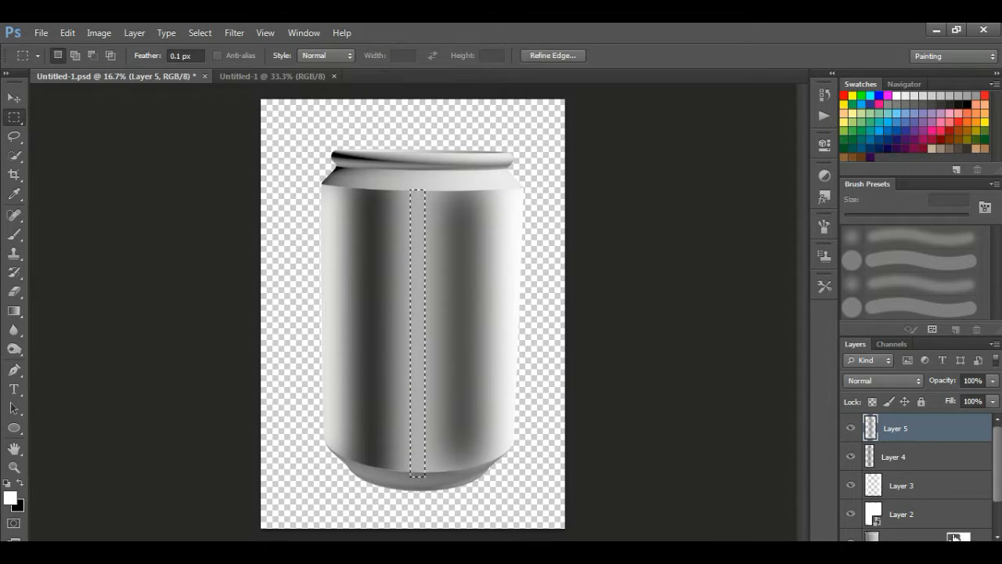
click(957, 537)
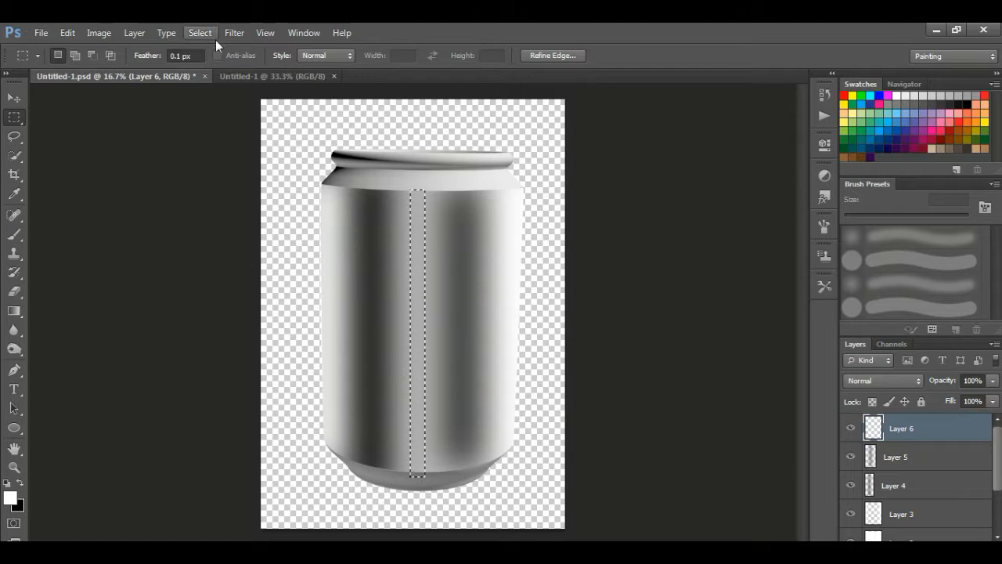
Feather the centre strip by 50 px, fill it white as a highlight, and deselect
right_click(409, 274)
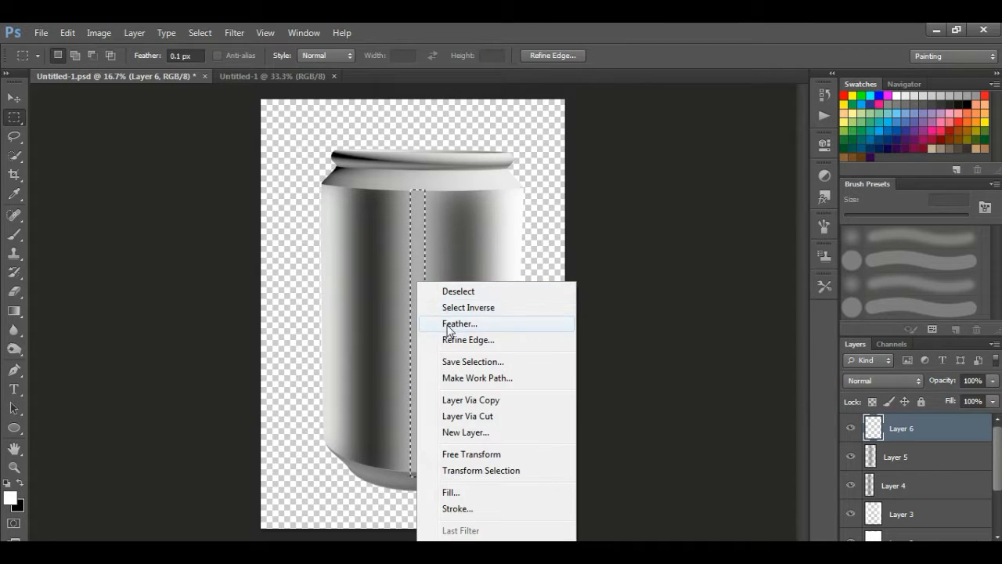
click(450, 323)
text(50)
key(Return)
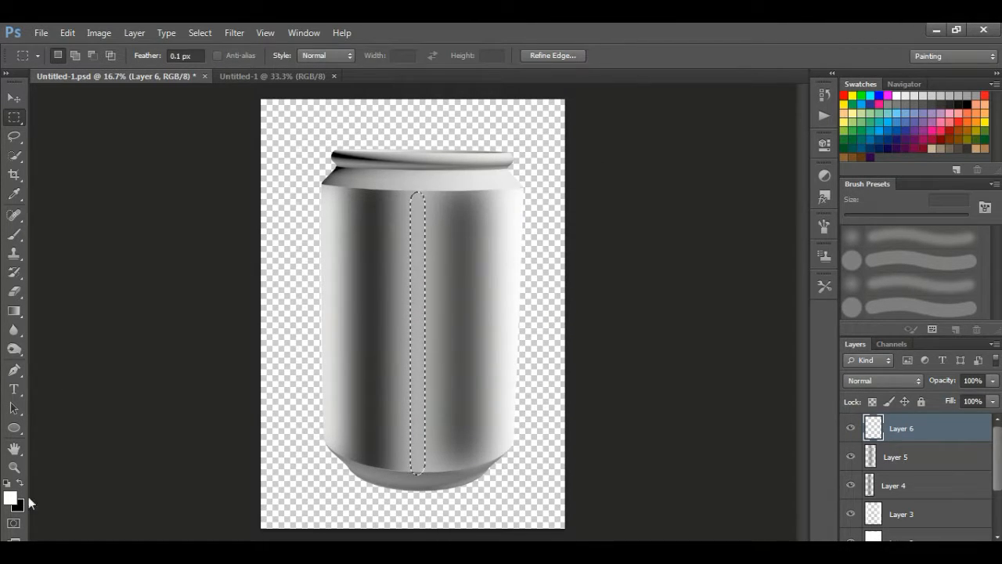
click(20, 484)
key(ctrl+BackSpace)
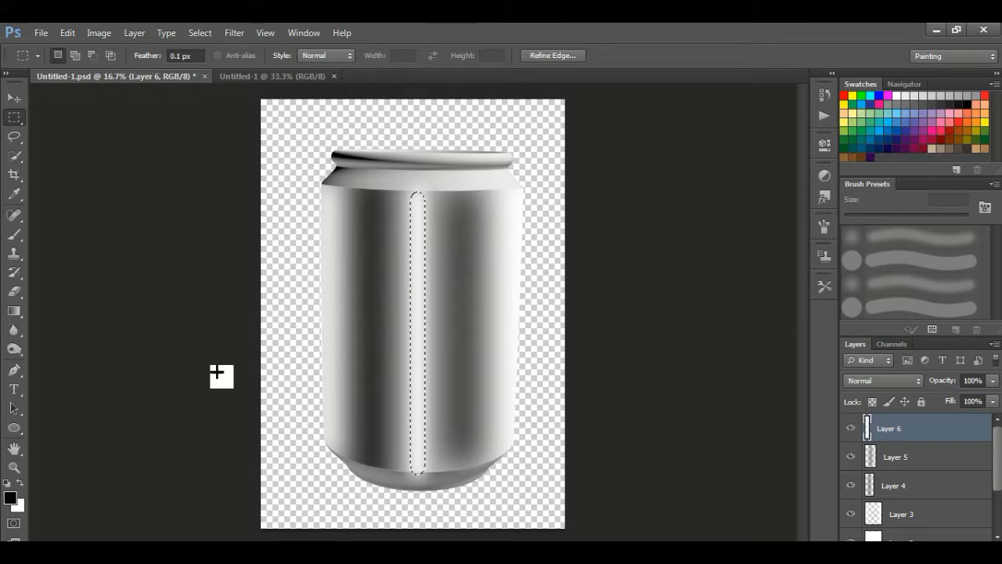
click(200, 33)
click(209, 60)
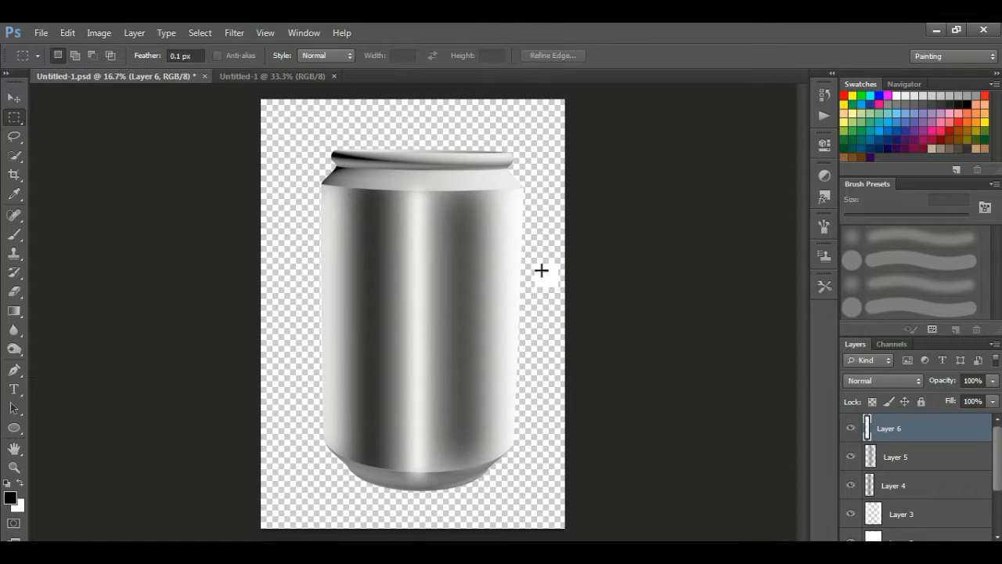
Load and invert the can body selection, deselect, and save the document with Ctrl+S
scroll(904, 536, down, 3)
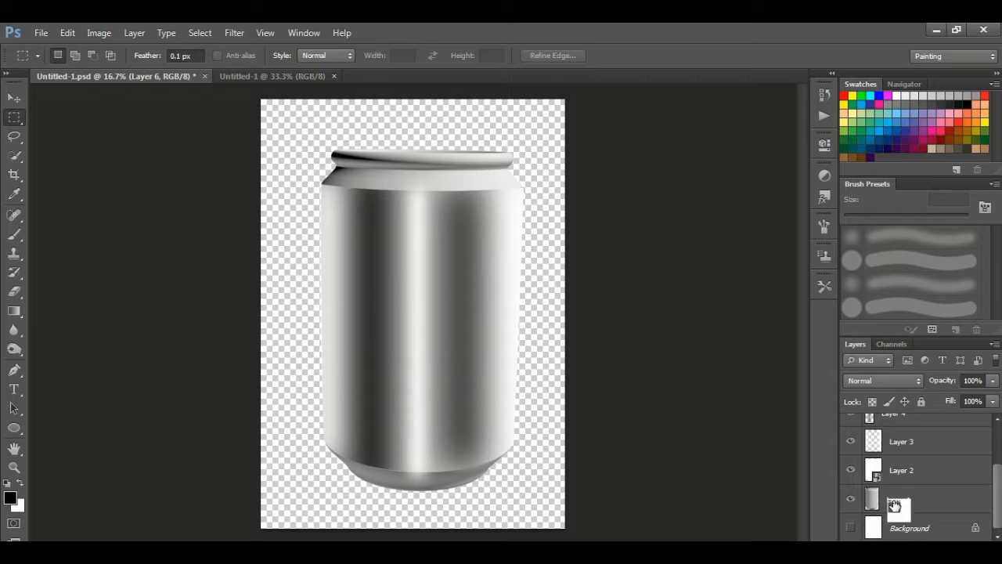
ctrl+click(885, 485)
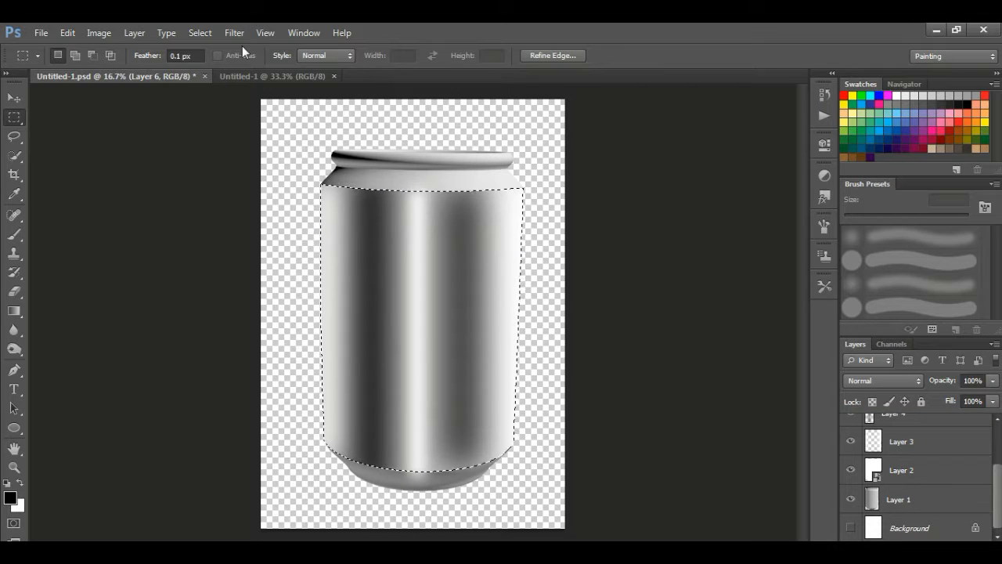
key(ctrl+shift+i)
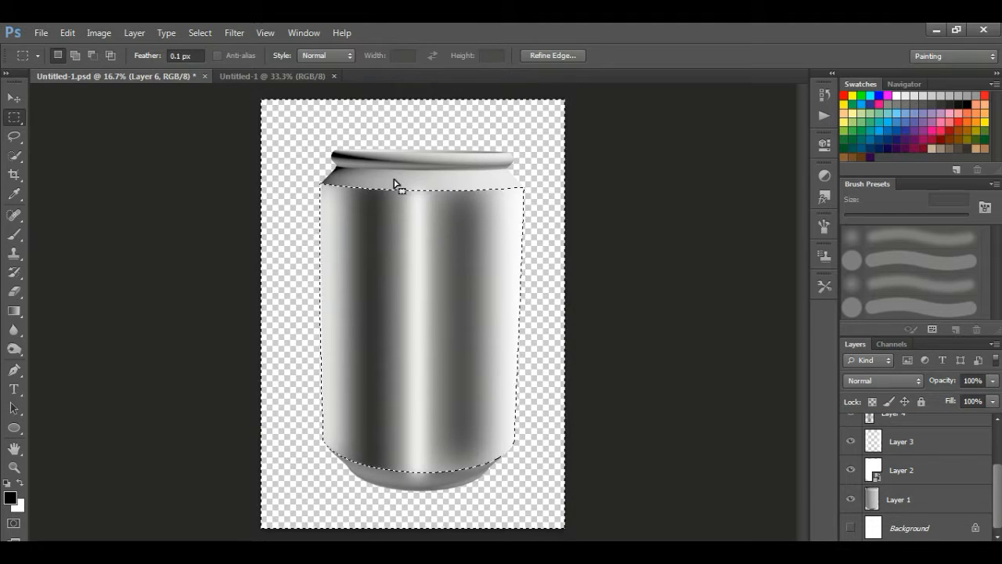
click(200, 32)
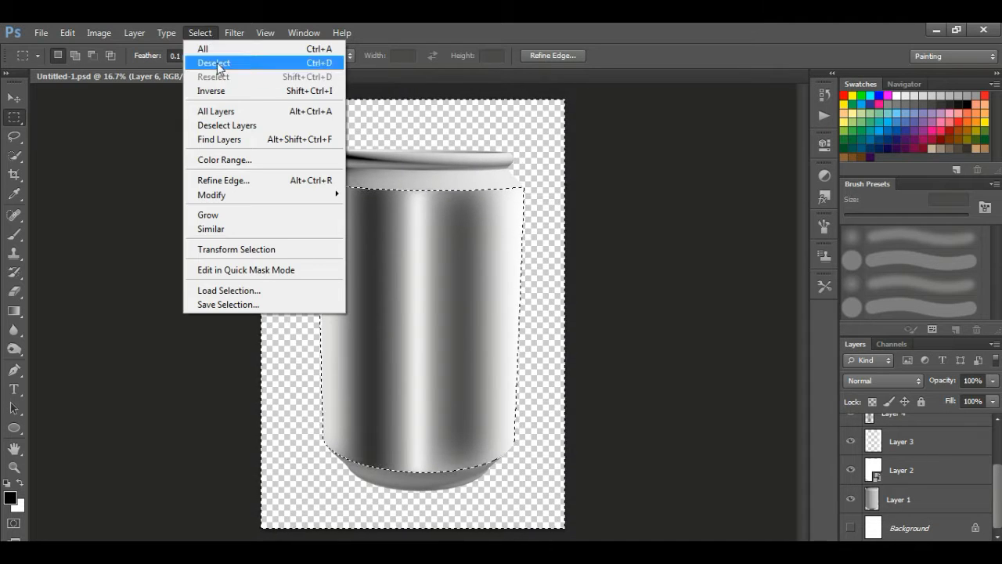
click(213, 61)
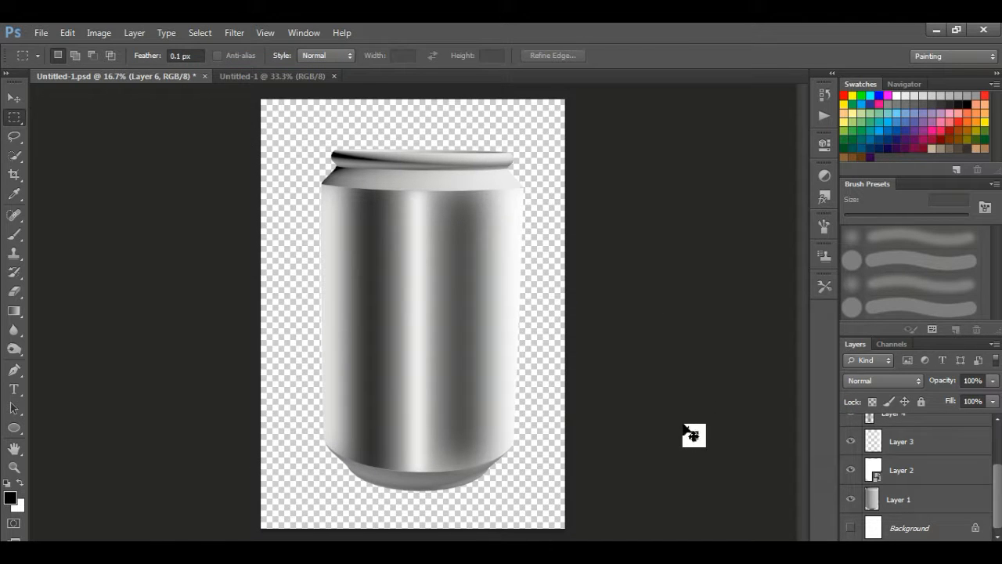
key(ctrl+s)
click(42, 33)
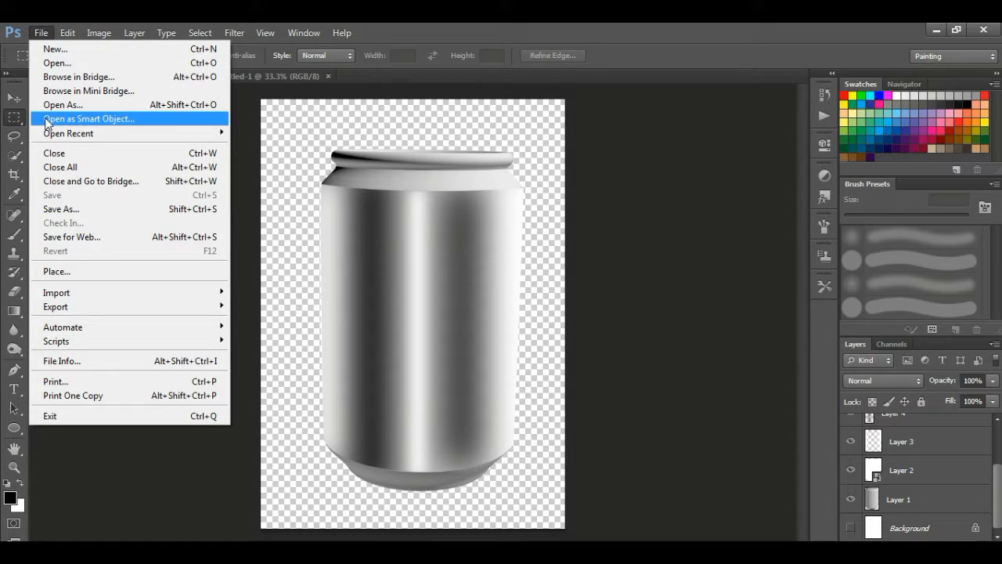
Open the Untitled-2 label file from the Can Mock-up folder
click(57, 62)
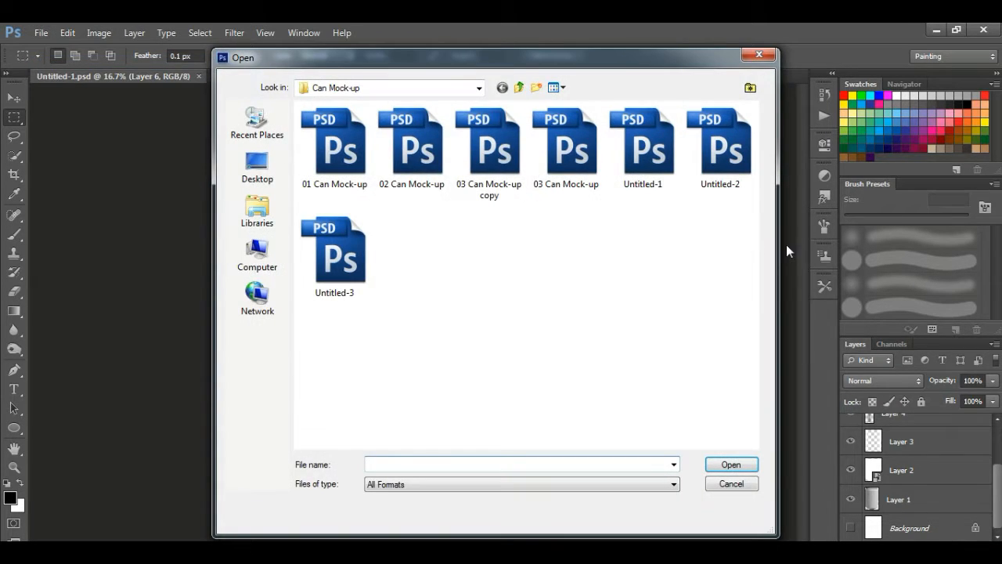
click(718, 173)
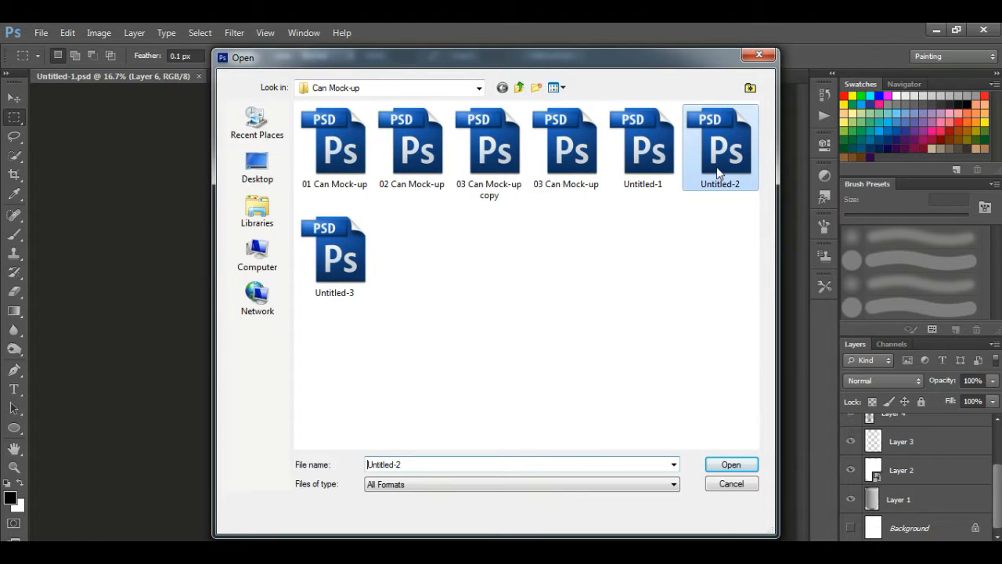
click(731, 465)
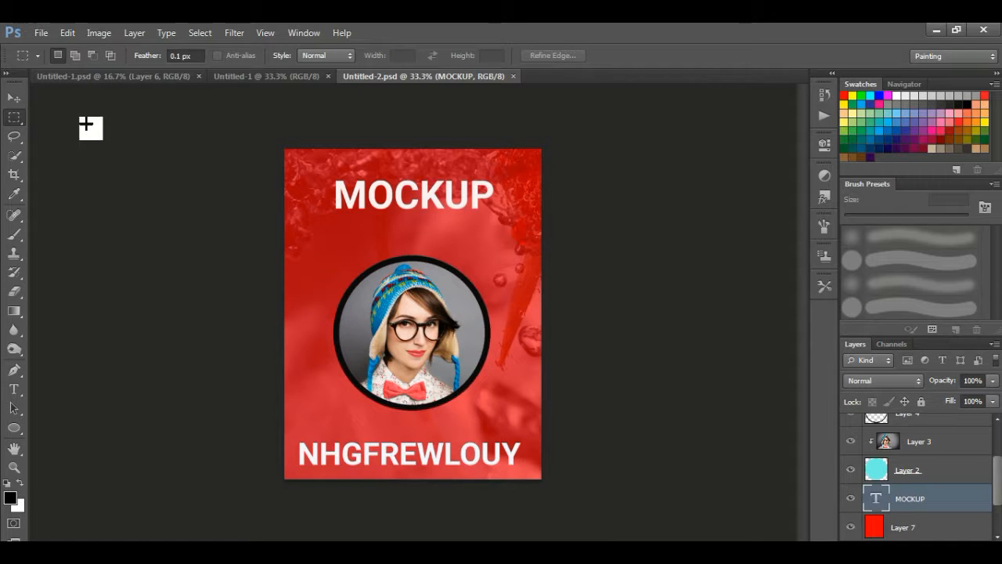
Flatten Untitled-2, select and copy the whole label, then return to Untitled-1.psd
click(144, 37)
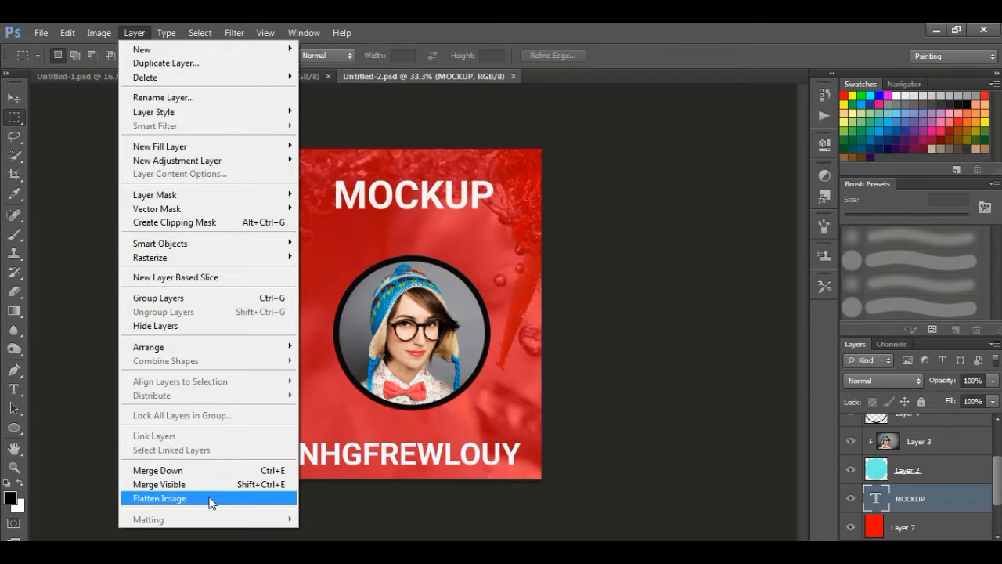
click(210, 499)
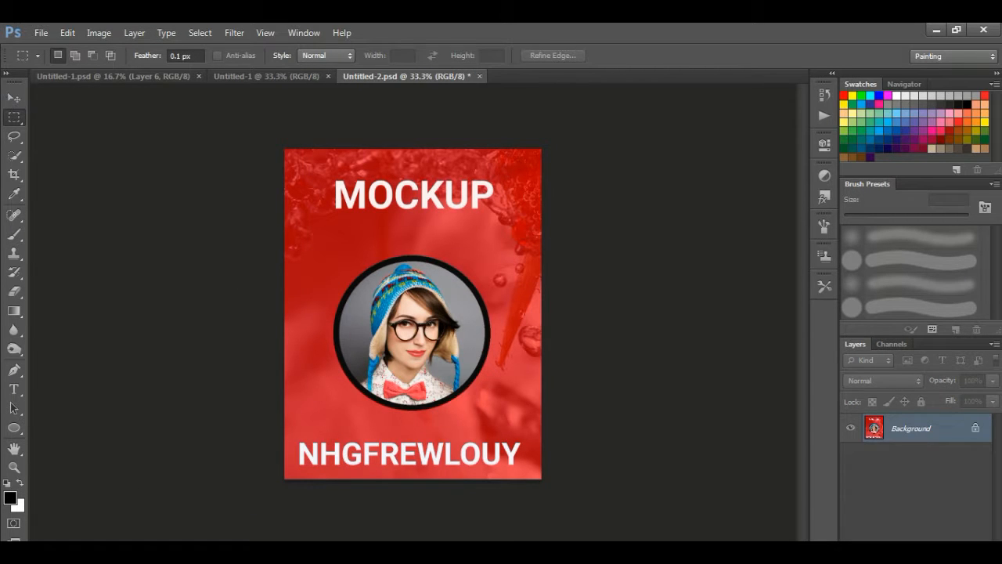
click(206, 33)
click(214, 43)
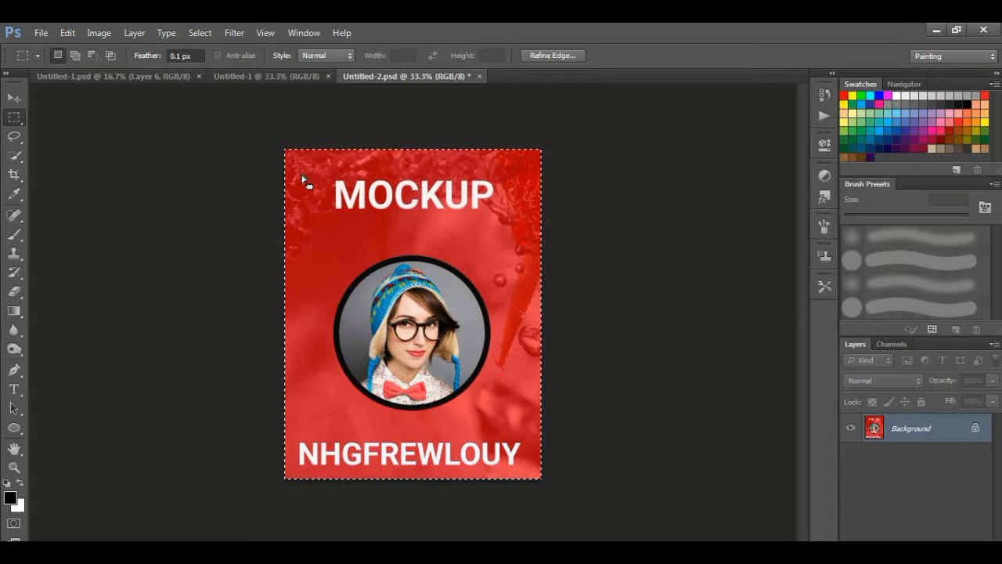
click(67, 33)
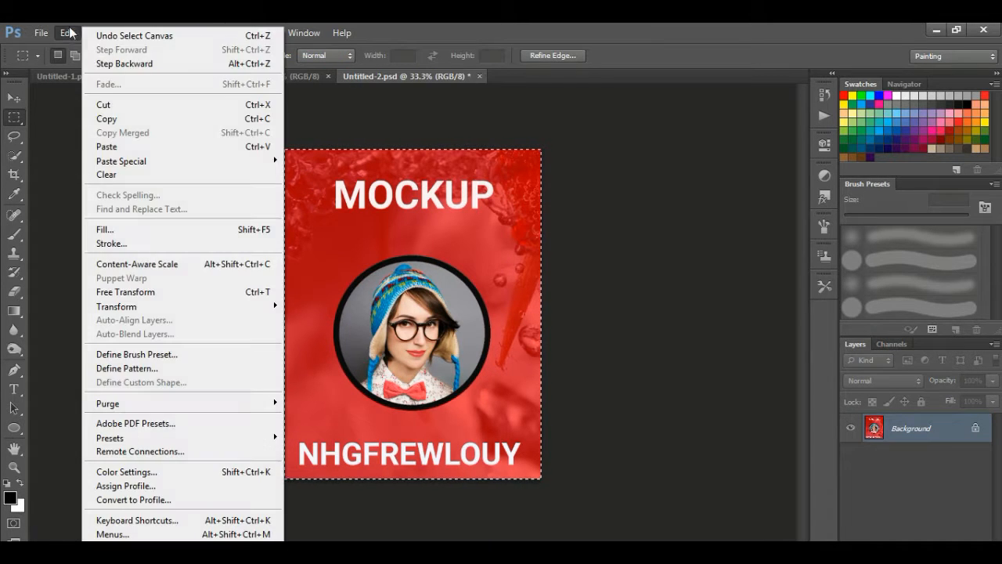
click(107, 121)
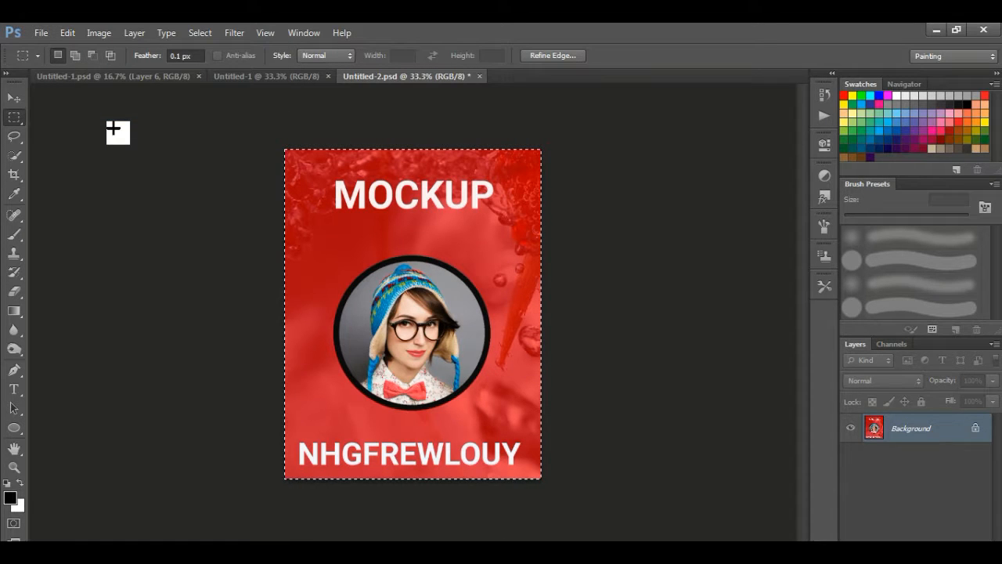
click(88, 77)
Paste the MOCKUP label into Layer 2's smart object contents and save it on closing
drag(612, 320, 889, 483)
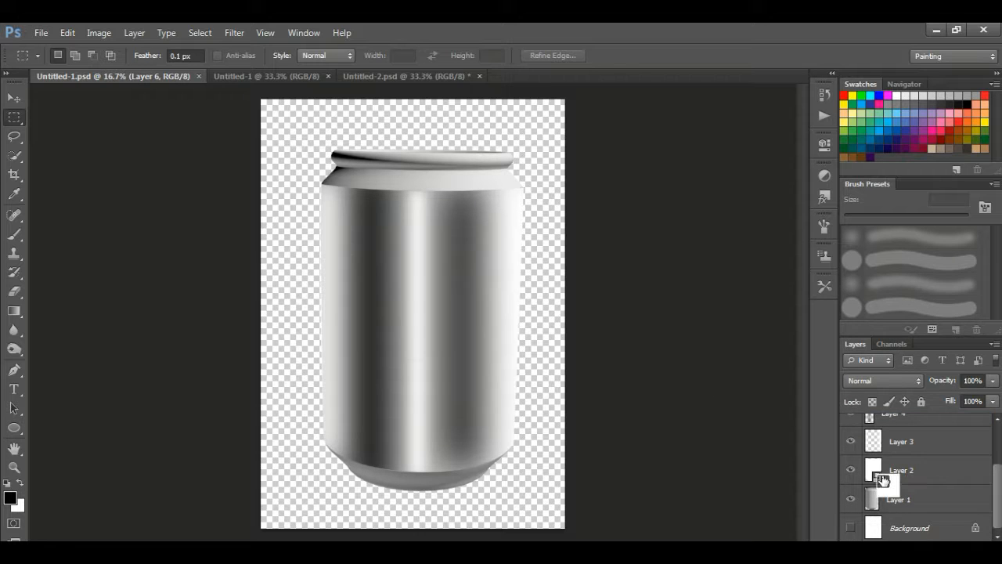
click(883, 480)
double_click(875, 472)
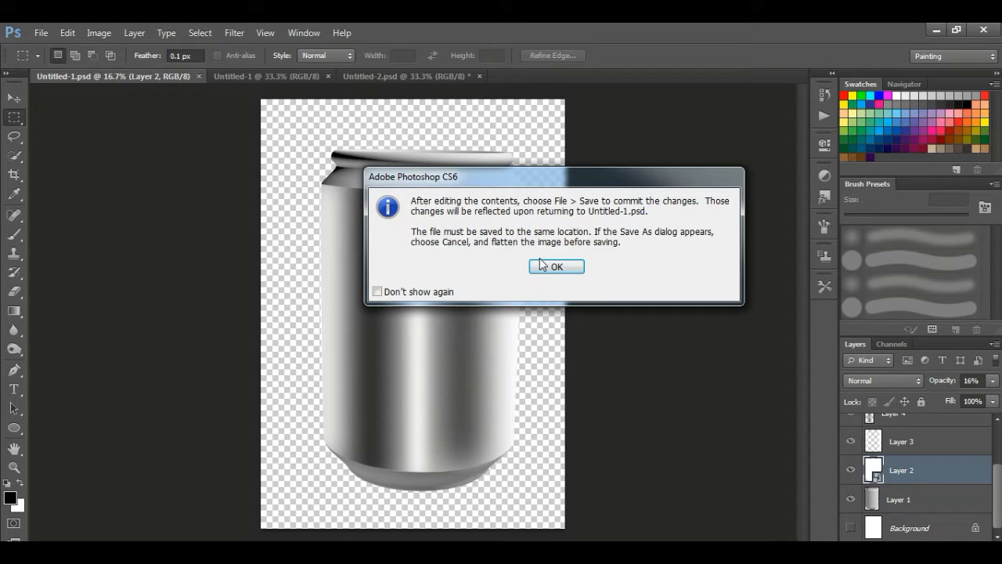
click(548, 267)
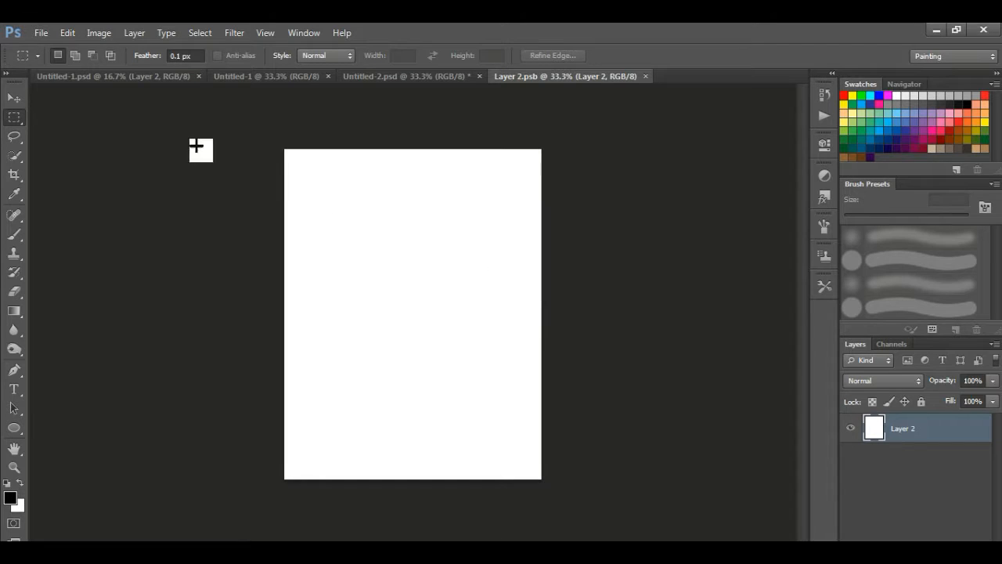
click(72, 36)
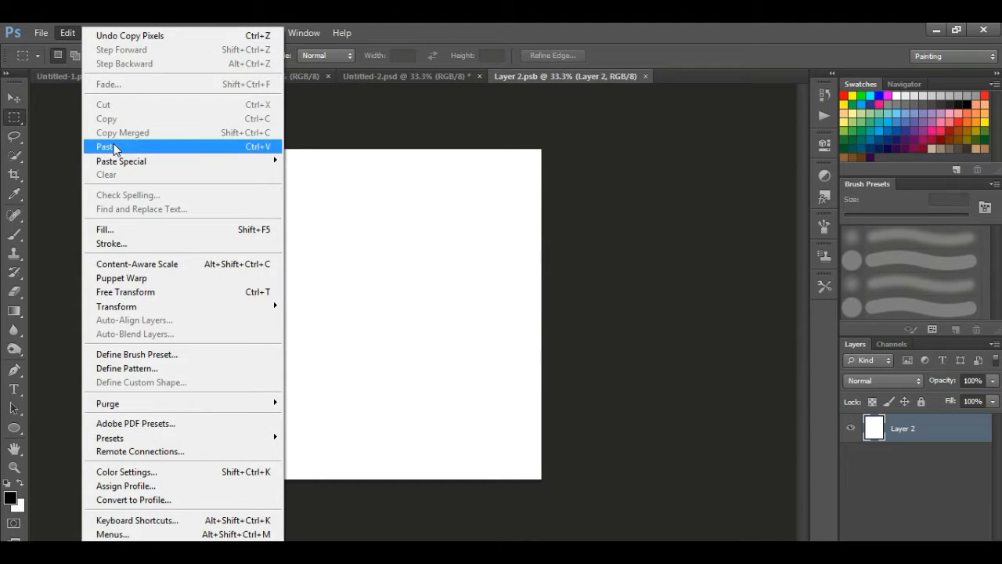
click(110, 146)
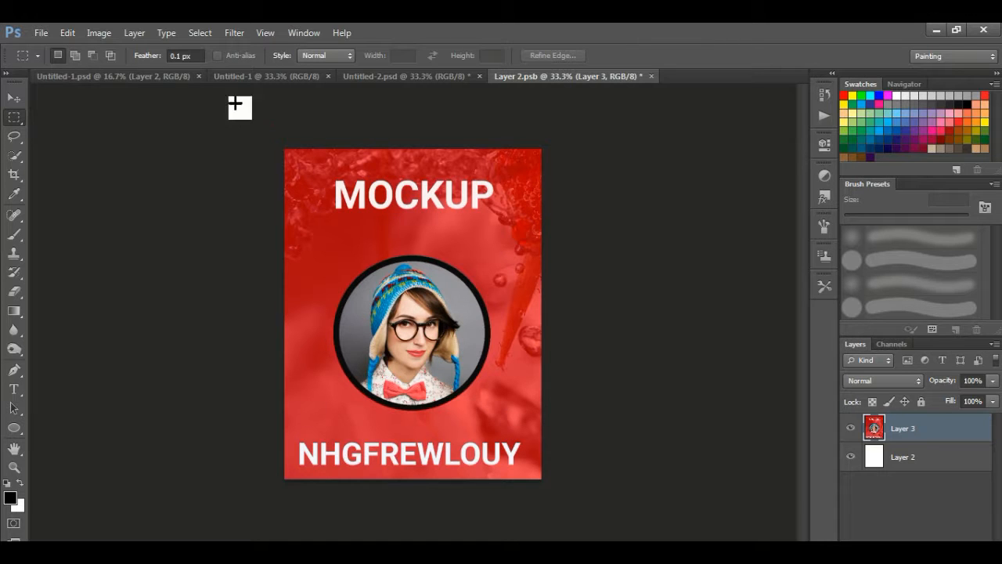
click(650, 76)
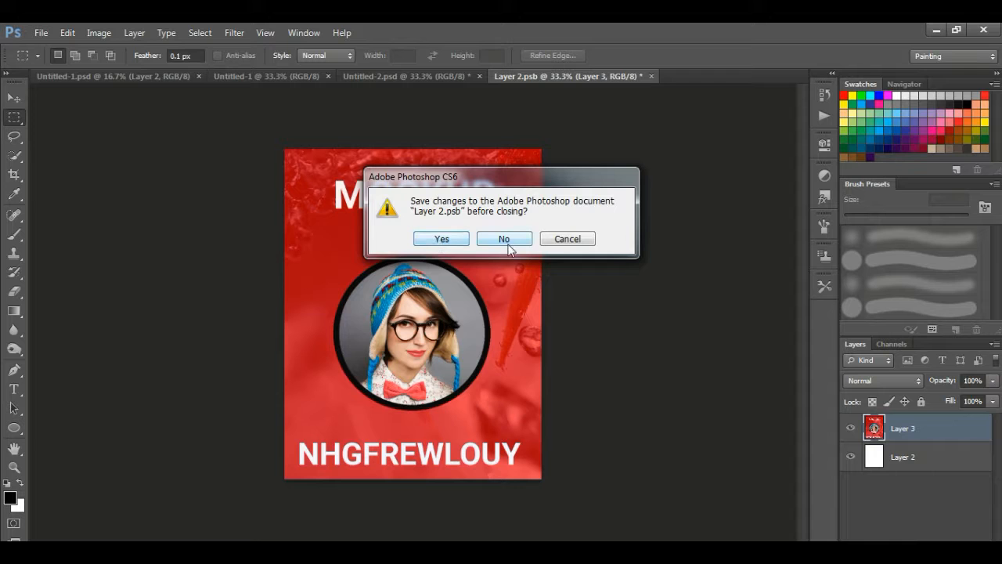
click(439, 240)
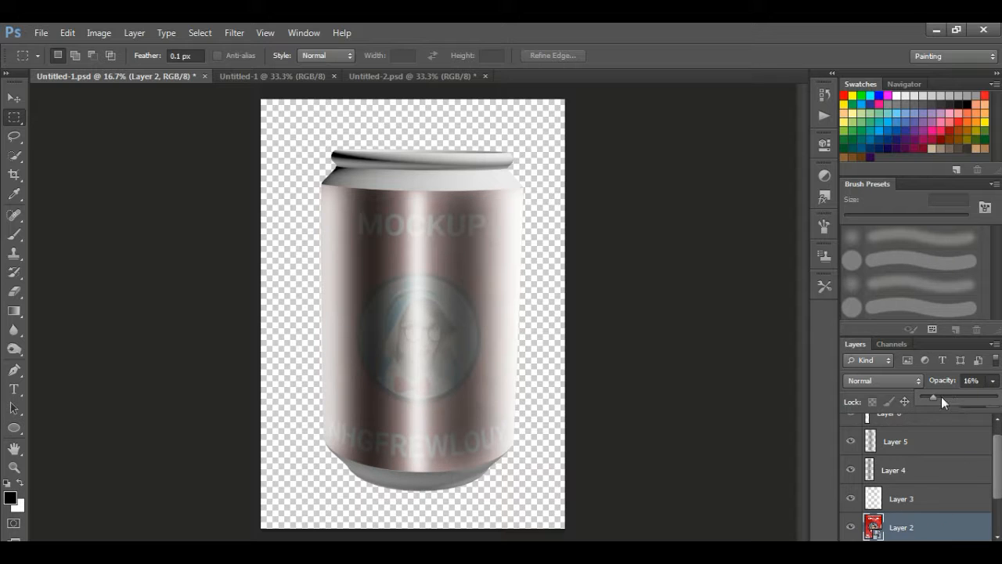
Make the red label layer fully opaque, show the Background, move Layer 2's mask to Layer 3, set Layer 3 to 55%
drag(995, 400, 1000, 399)
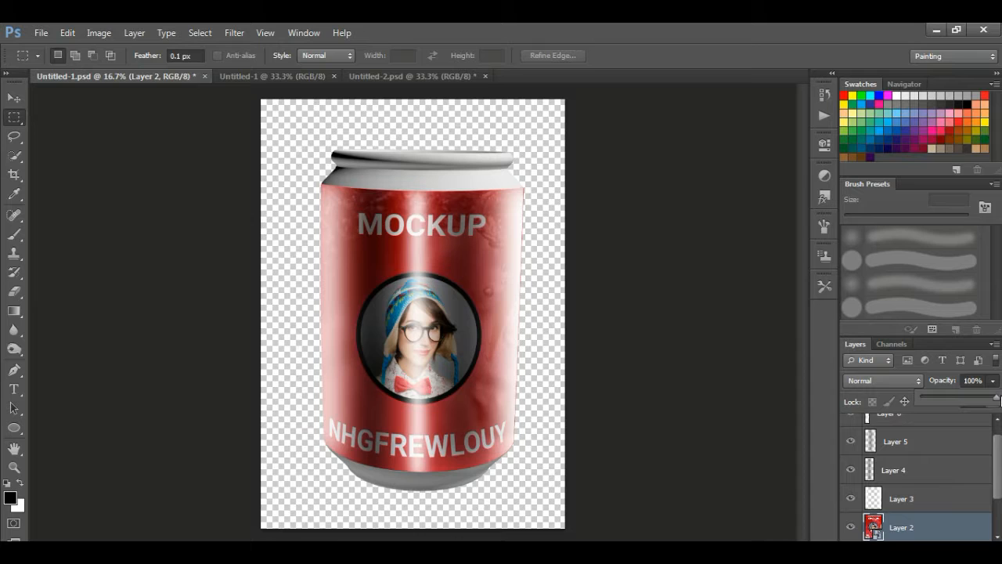
drag(903, 509, 853, 530)
click(854, 529)
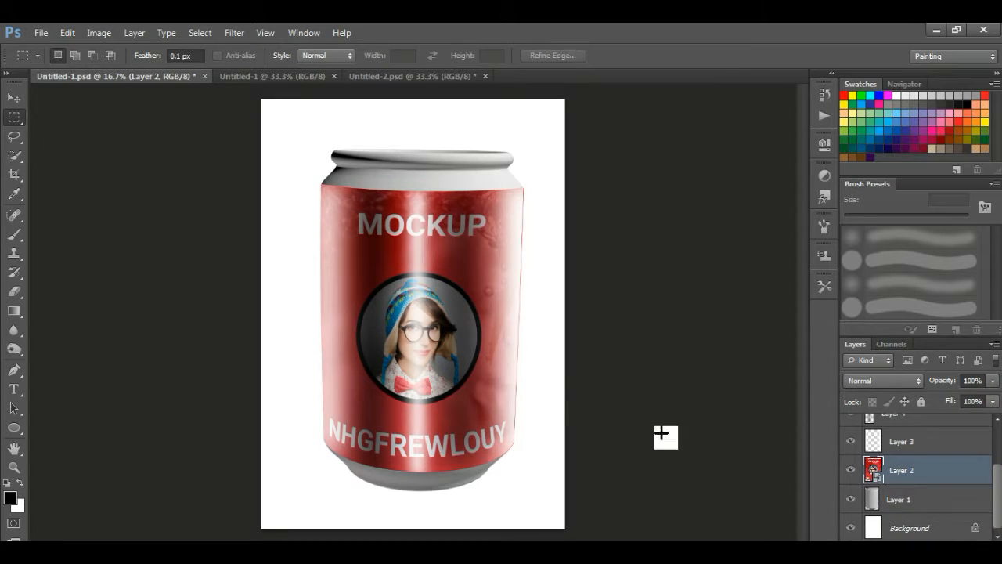
mouse_move(928, 468)
mouse_down()
mouse_move(919, 473)
mouse_move(930, 477)
mouse_move(915, 477)
mouse_up()
click(992, 380)
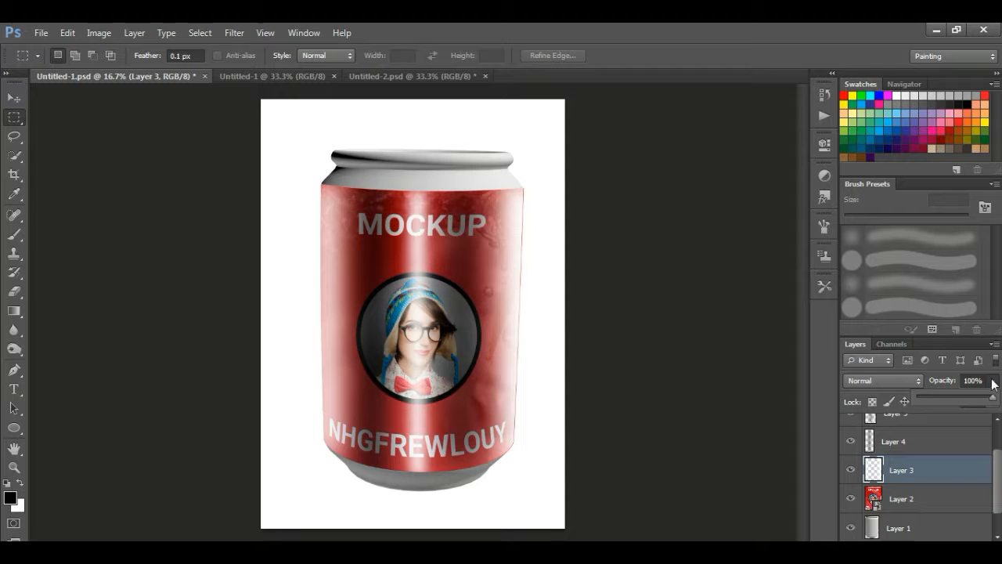
click(961, 396)
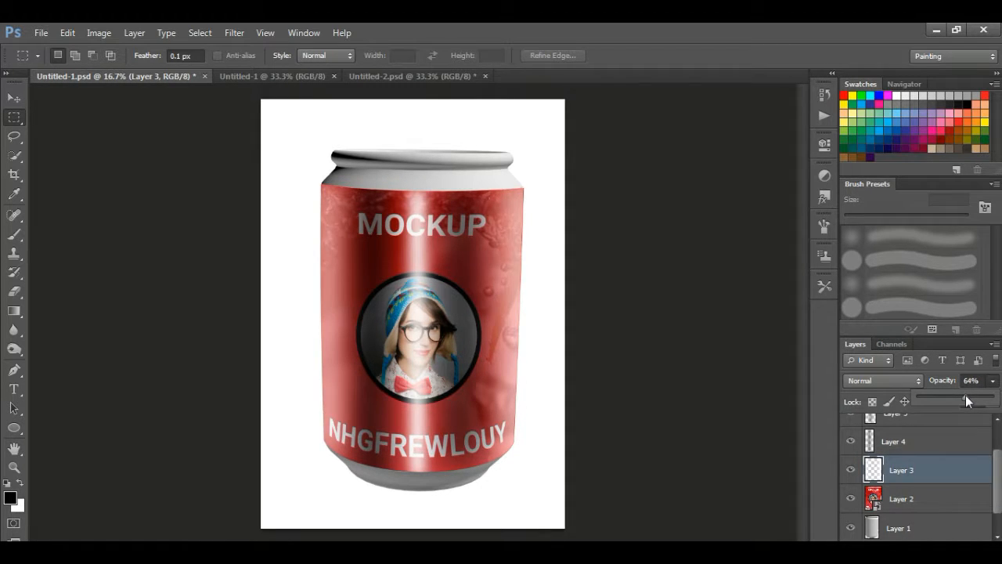
drag(952, 397, 959, 397)
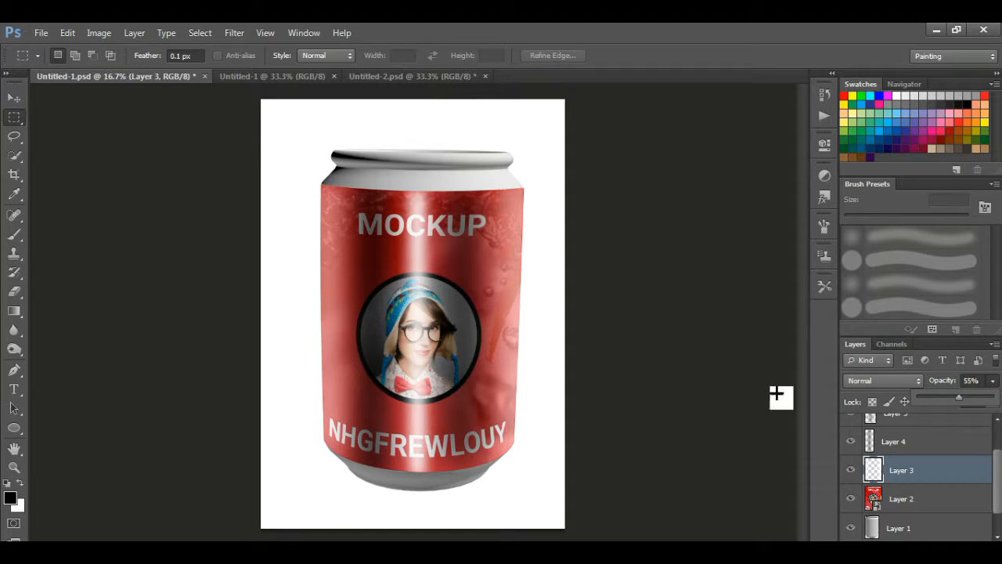
Lower the opacity of Layer 5, Layer 4 (38%) and the Layer 6 highlight (47%)
mouse_move(910, 443)
mouse_down()
mouse_move(919, 448)
mouse_move(904, 462)
mouse_up()
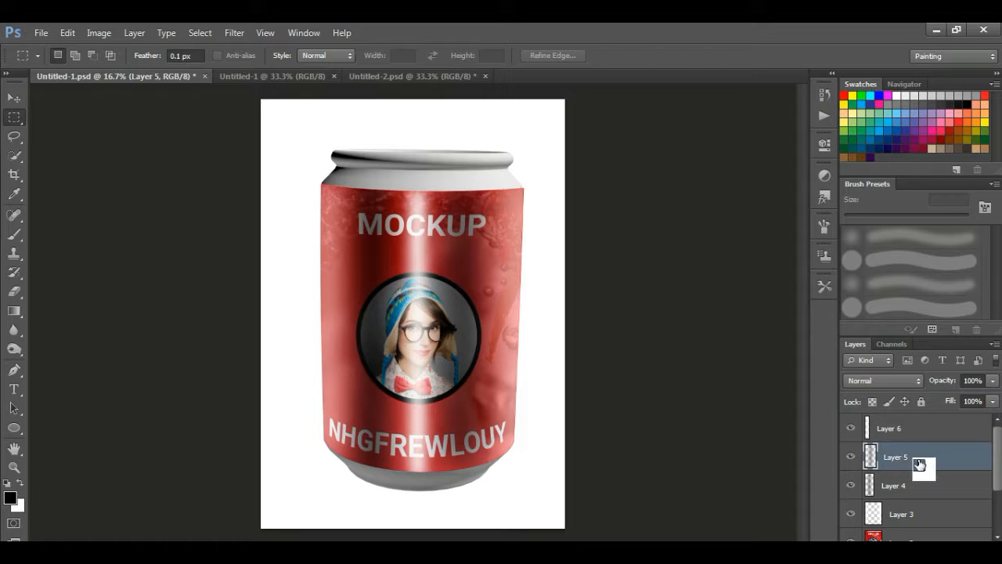
click(992, 381)
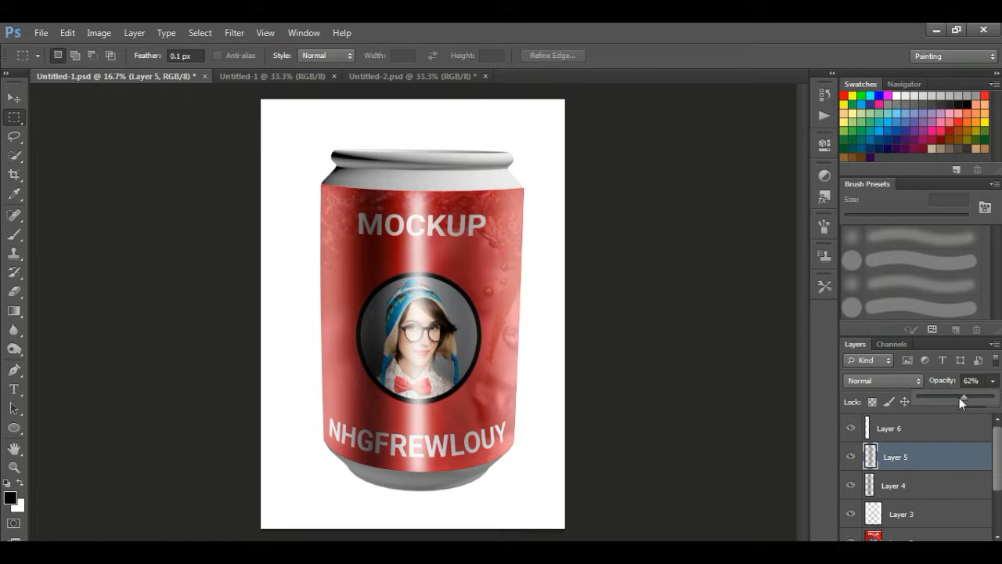
click(920, 491)
drag(992, 383, 946, 396)
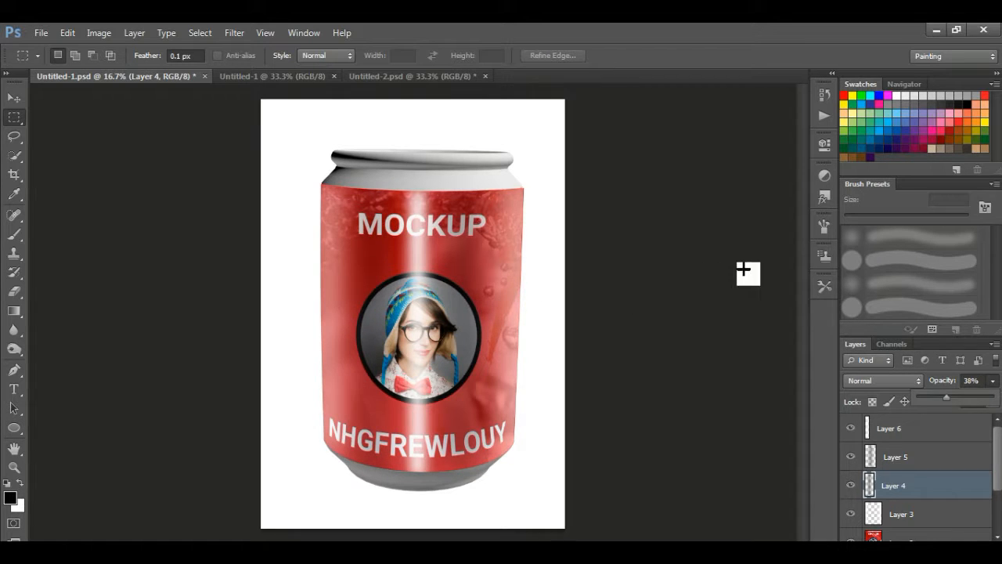
drag(932, 484, 894, 433)
click(993, 381)
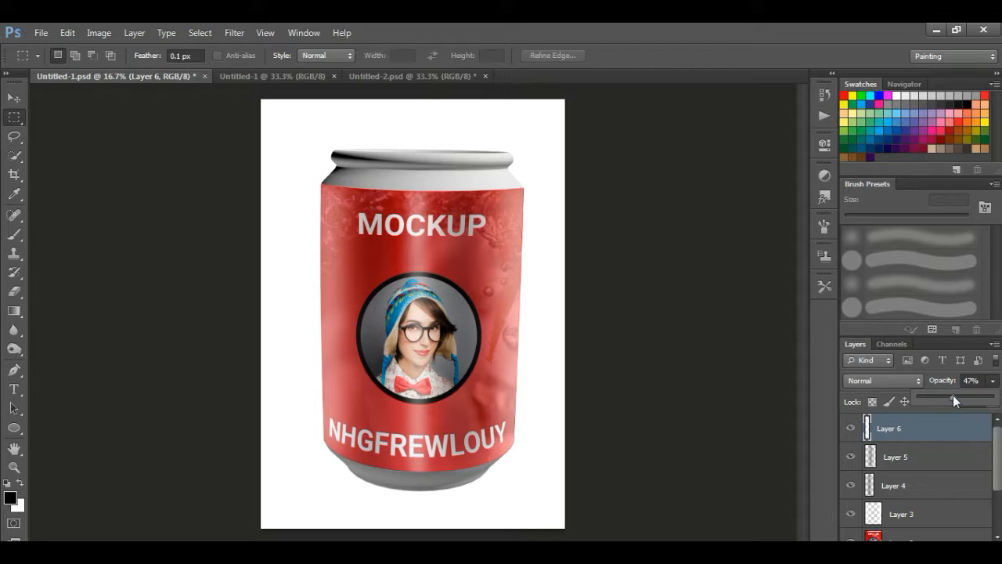
scroll(918, 509, down, 3)
drag(908, 505, 925, 534)
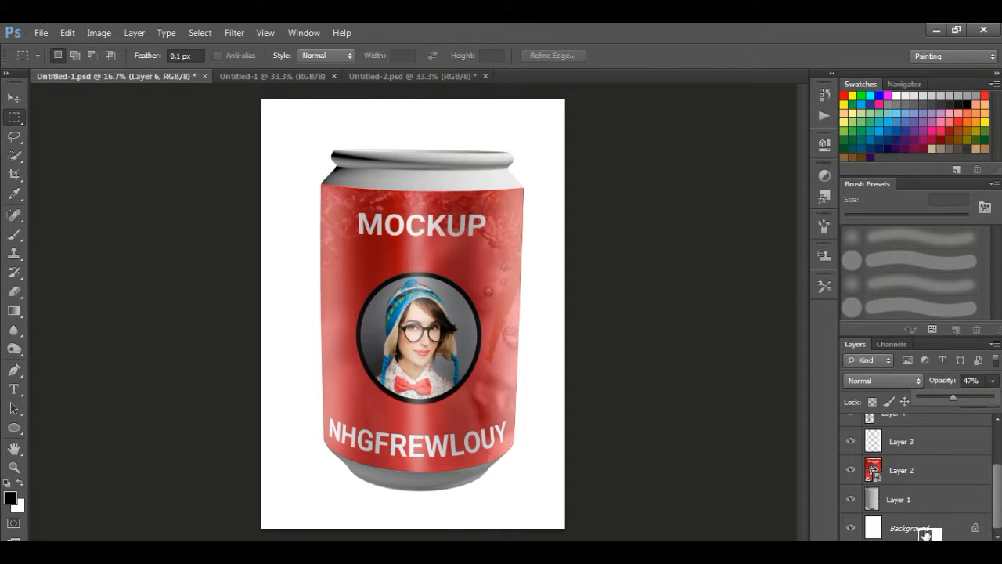
Add a Gradient Fill layer above the Background using the black-to-white gradient
click(926, 534)
click(926, 534)
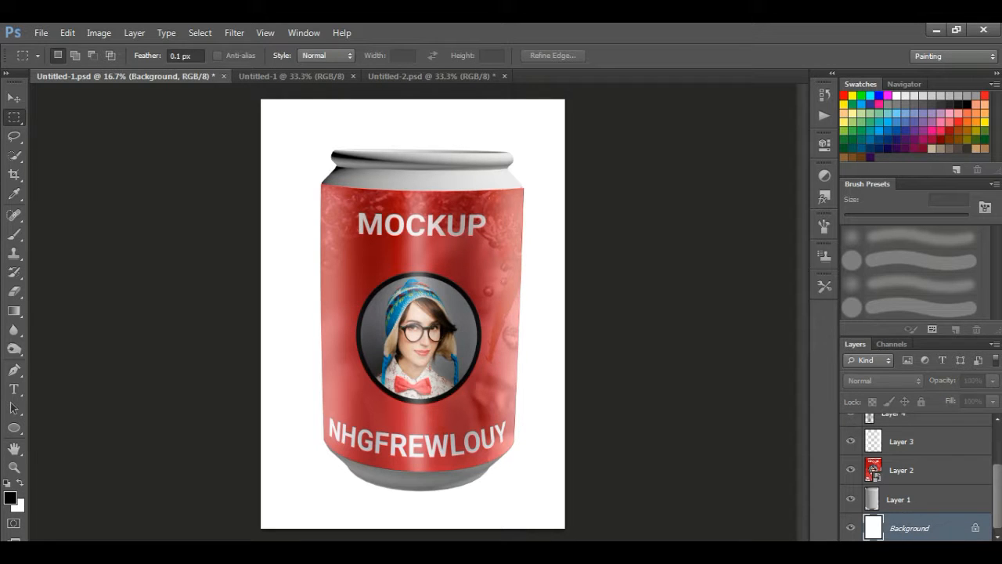
click(918, 547)
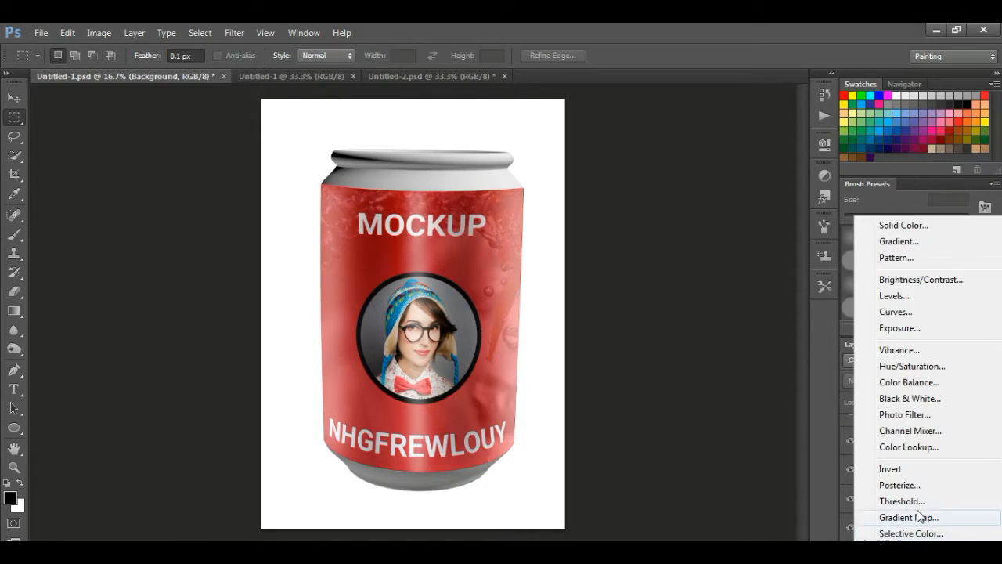
click(899, 241)
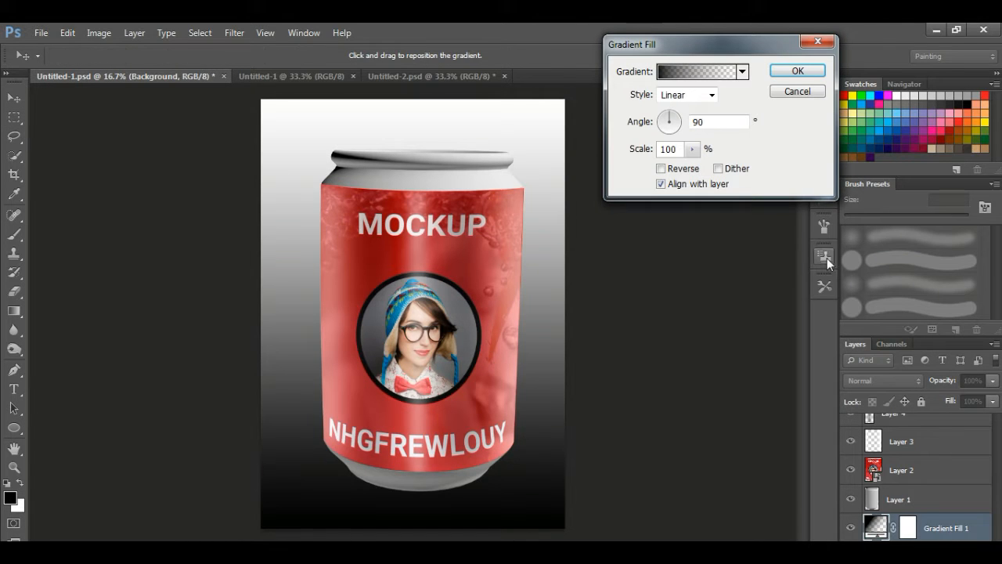
click(703, 72)
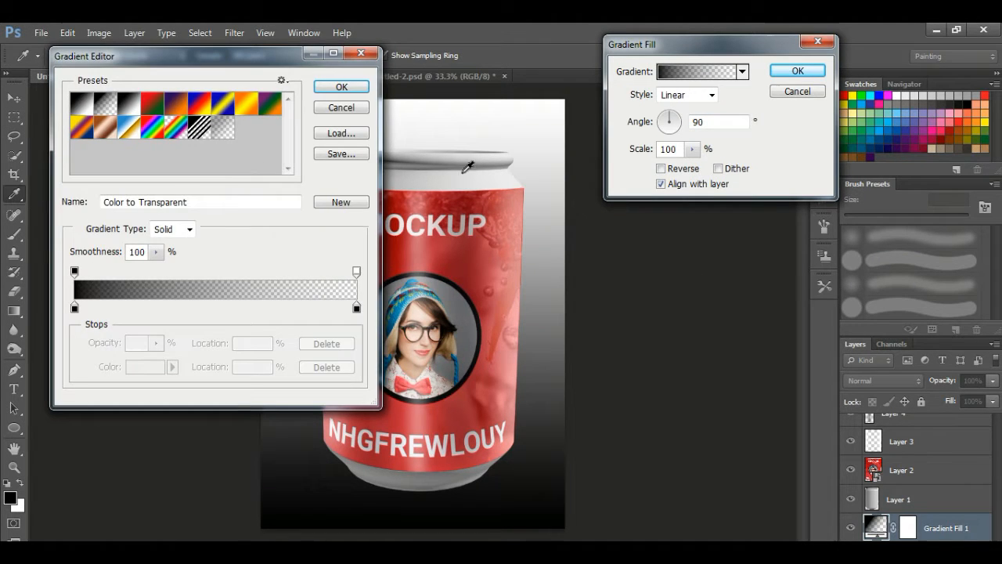
click(138, 114)
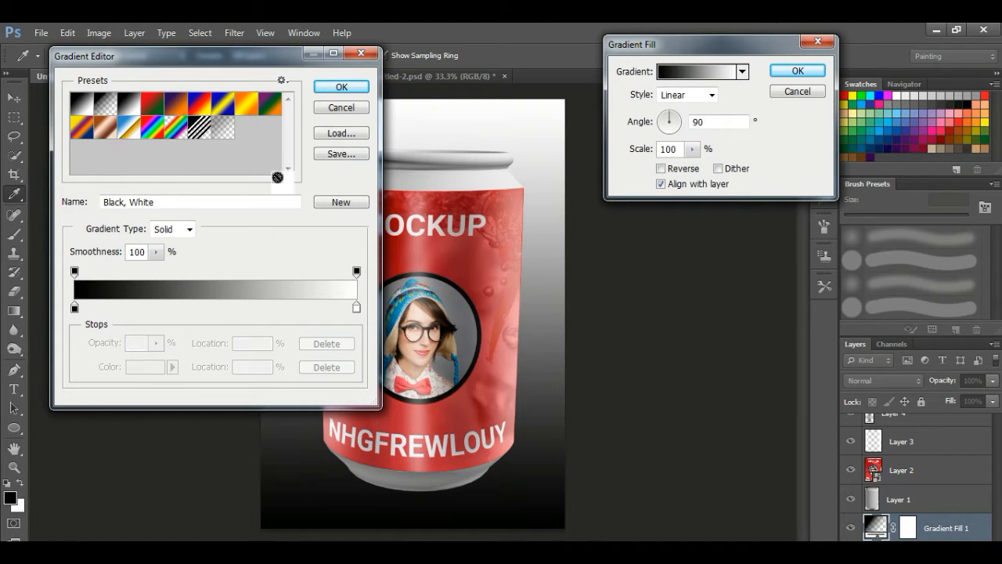
click(338, 88)
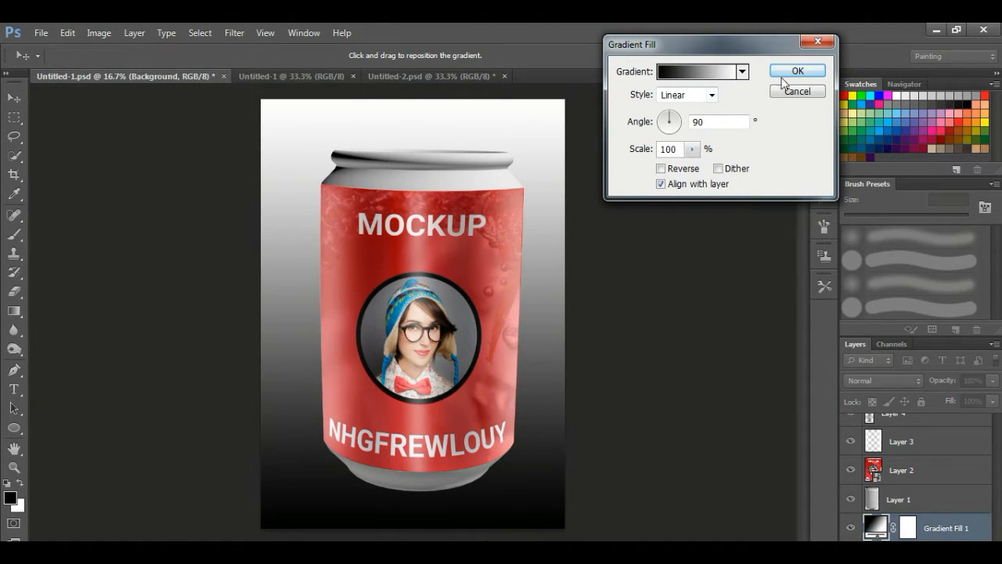
click(694, 72)
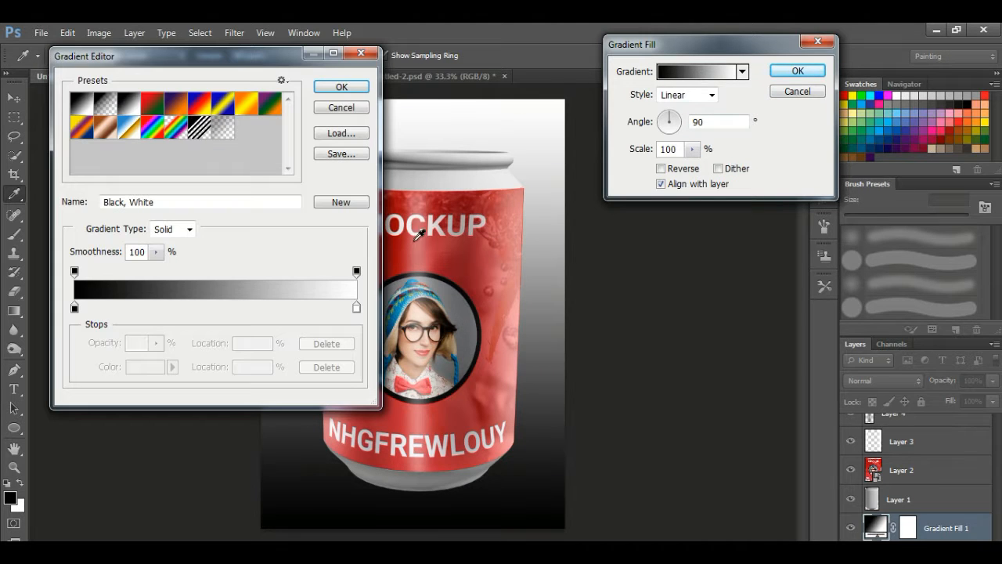
click(340, 87)
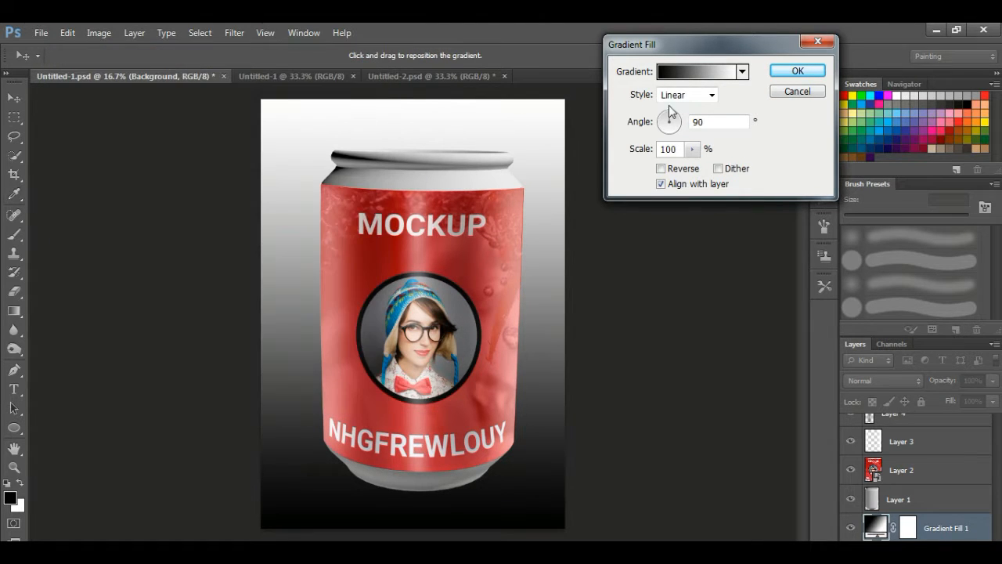
click(740, 72)
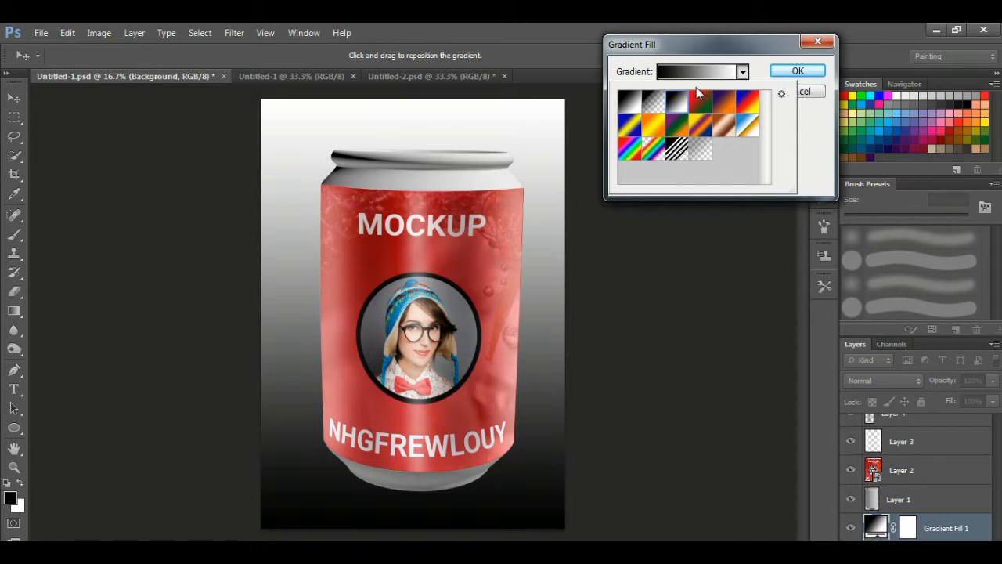
click(766, 56)
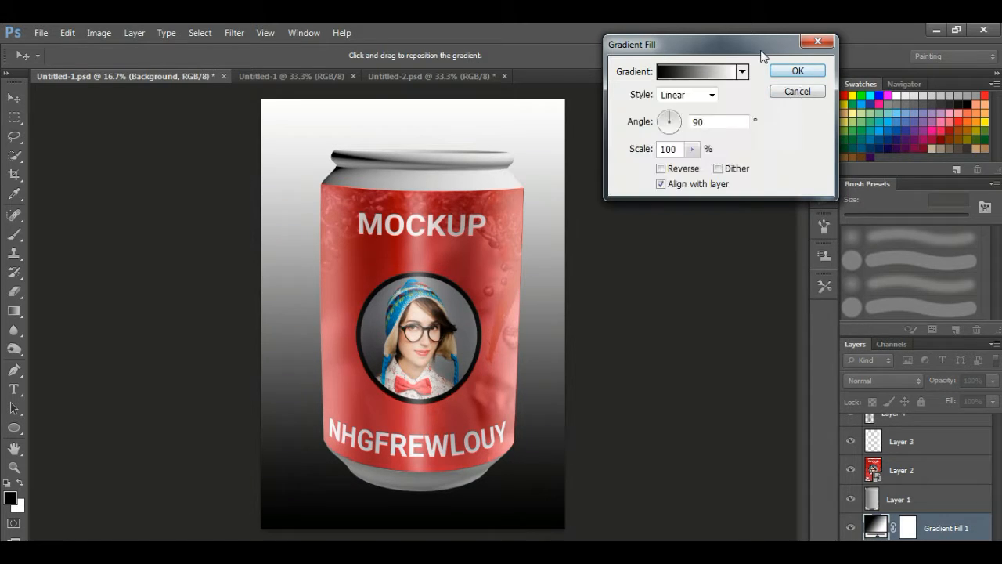
Make the gradient radial with angle 97.59° and scale 268%, and apply it
click(665, 123)
click(667, 118)
click(687, 94)
click(676, 123)
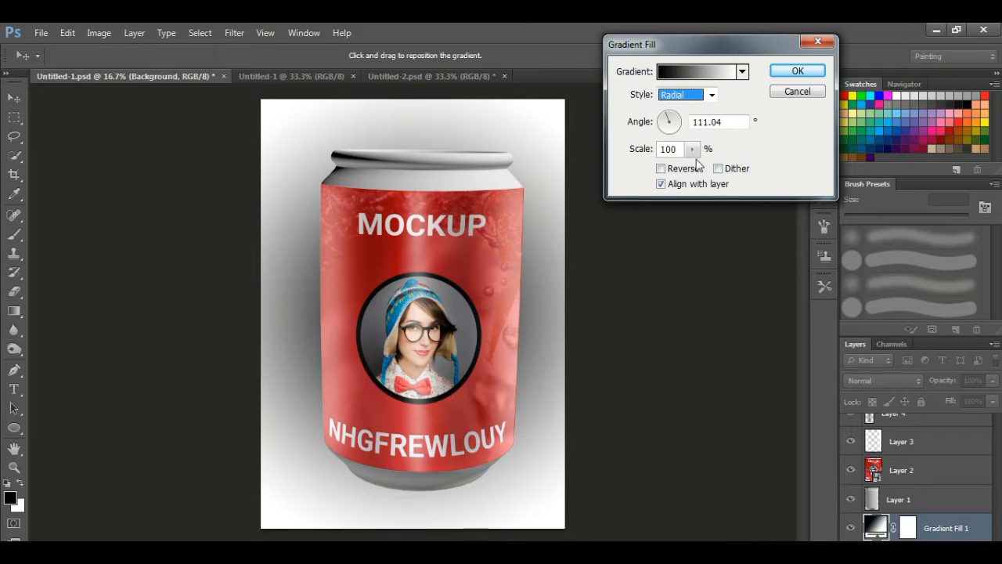
drag(691, 148, 697, 170)
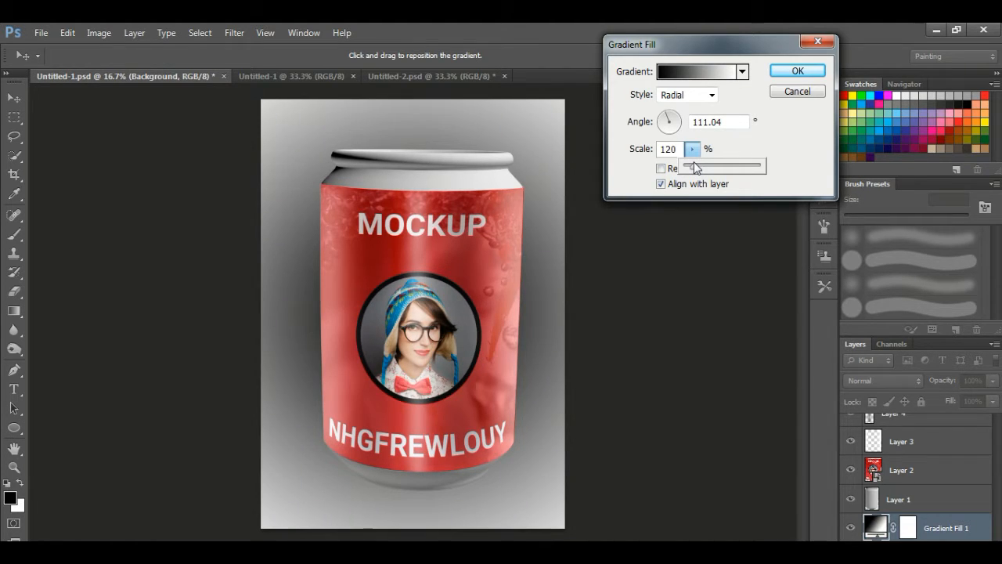
mouse_move(697, 168)
mouse_down()
mouse_move(713, 171)
mouse_move(695, 170)
mouse_up()
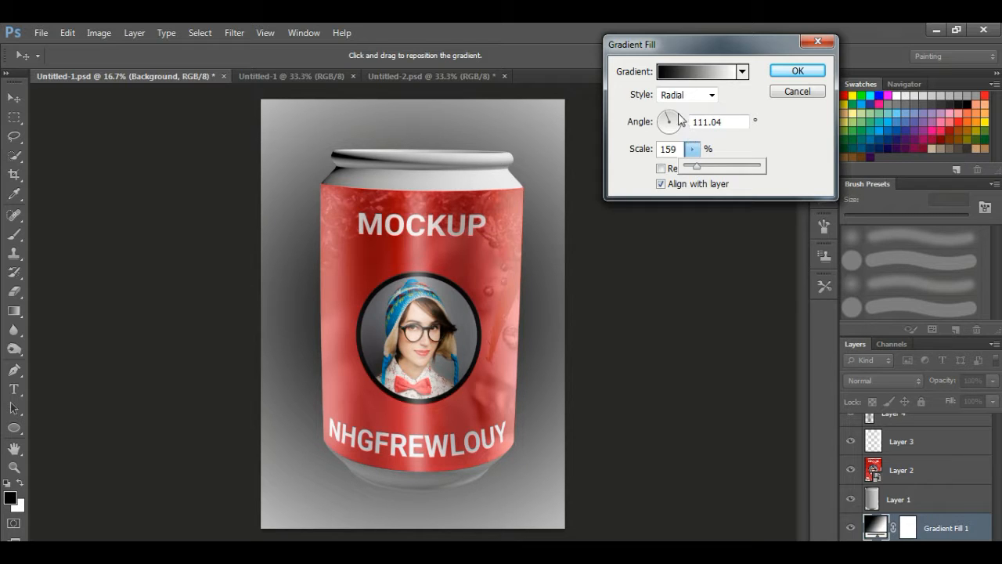
click(670, 119)
click(669, 115)
click(692, 149)
drag(698, 163, 701, 167)
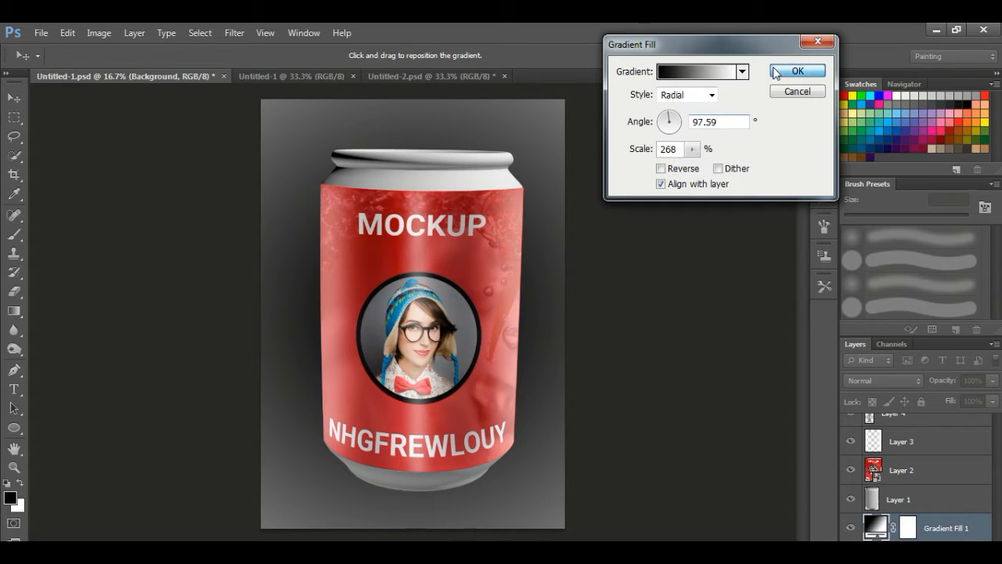
click(797, 70)
key(m)
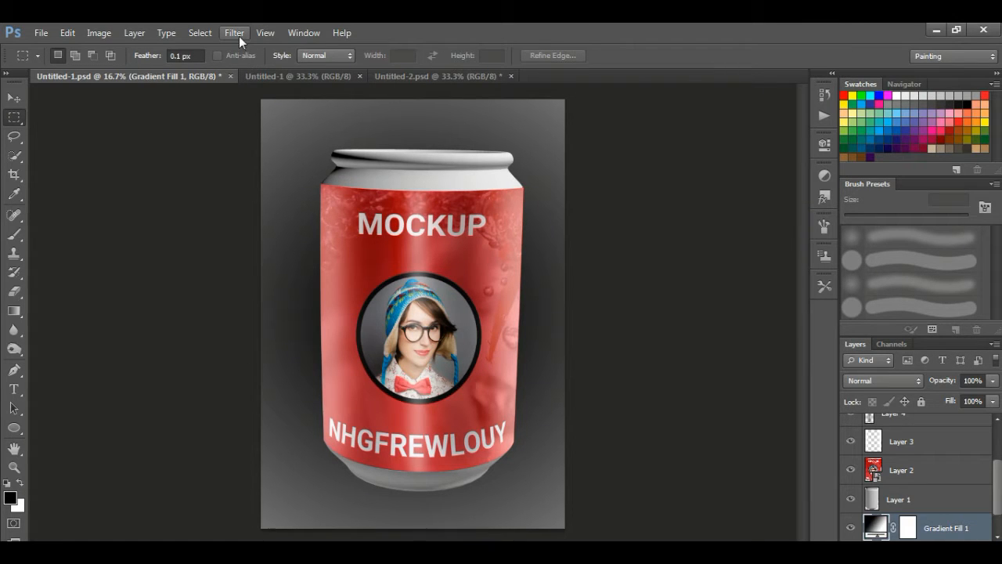
Apply Color Balance at -31, +22, +44 midtones to Layer 1's can metal
drag(907, 527, 900, 501)
click(99, 33)
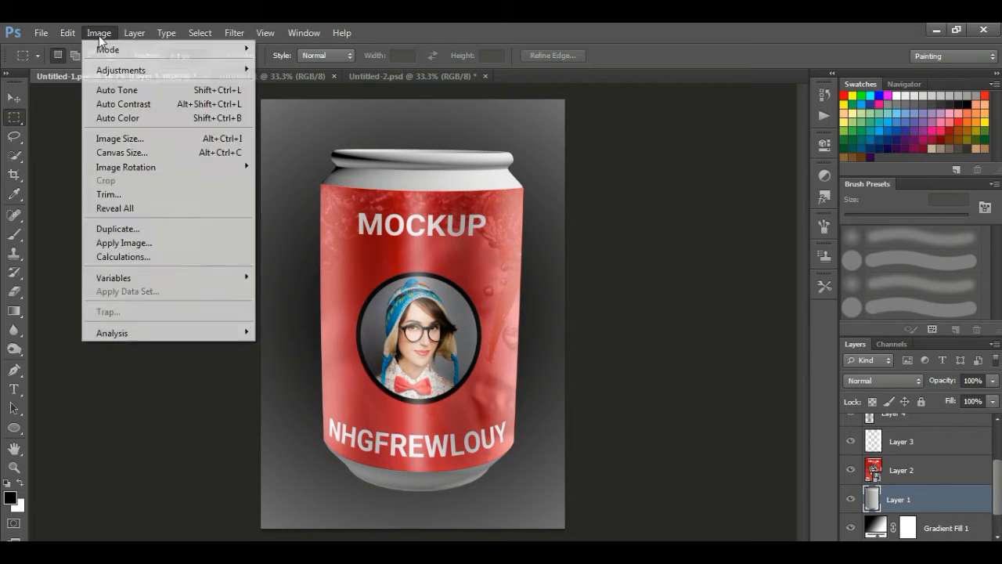
mouse_move(104, 72)
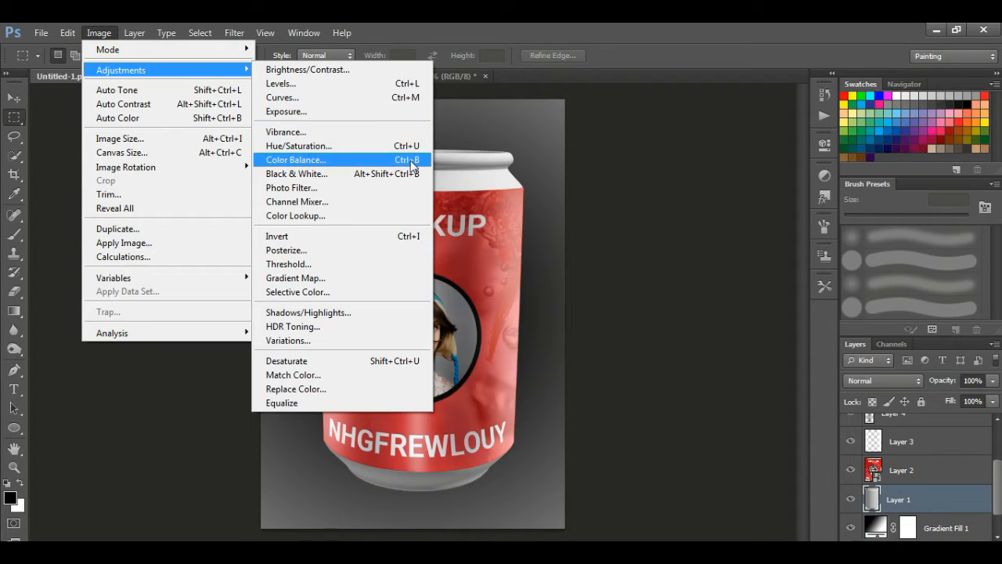
click(415, 160)
drag(830, 140, 861, 145)
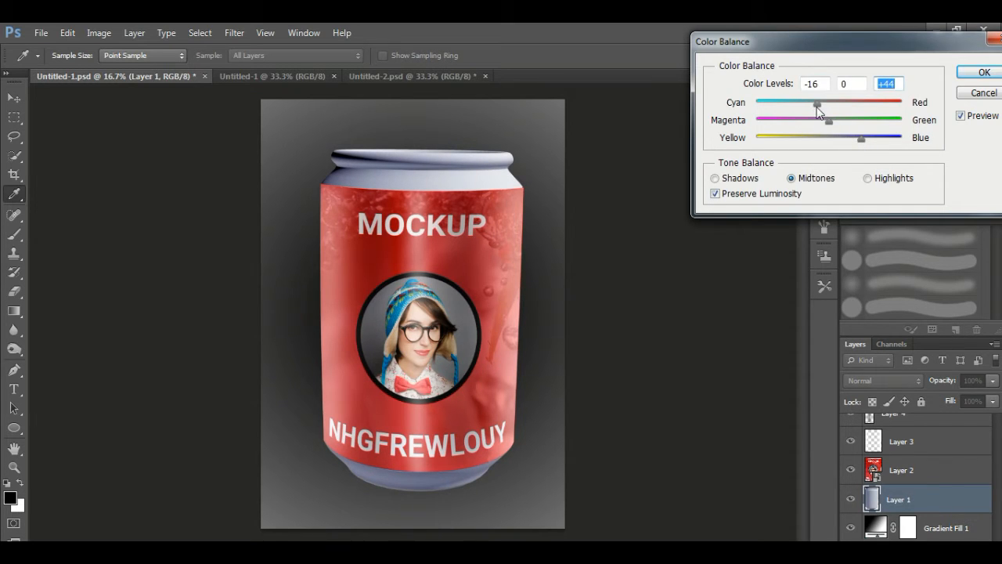
drag(814, 107, 846, 129)
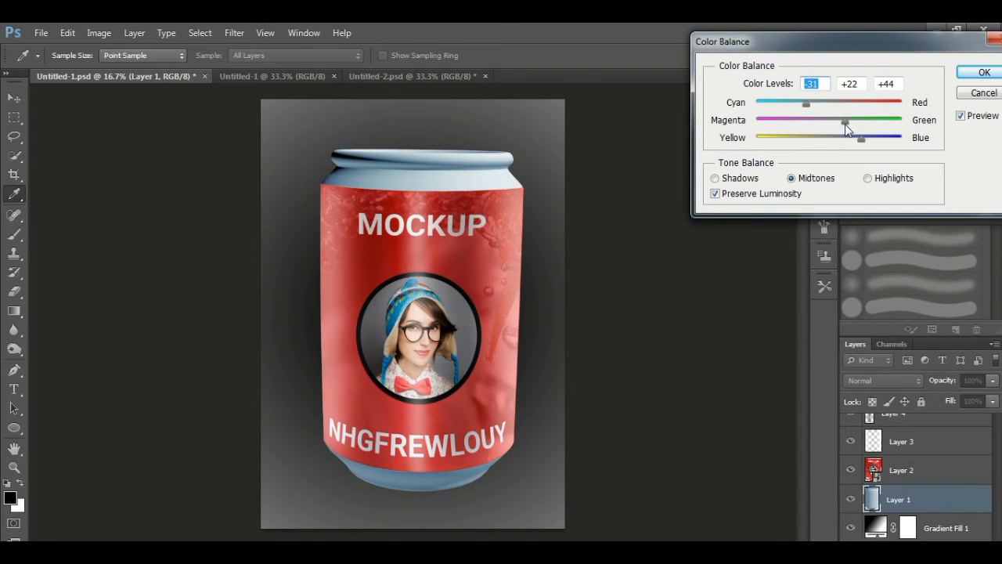
click(983, 72)
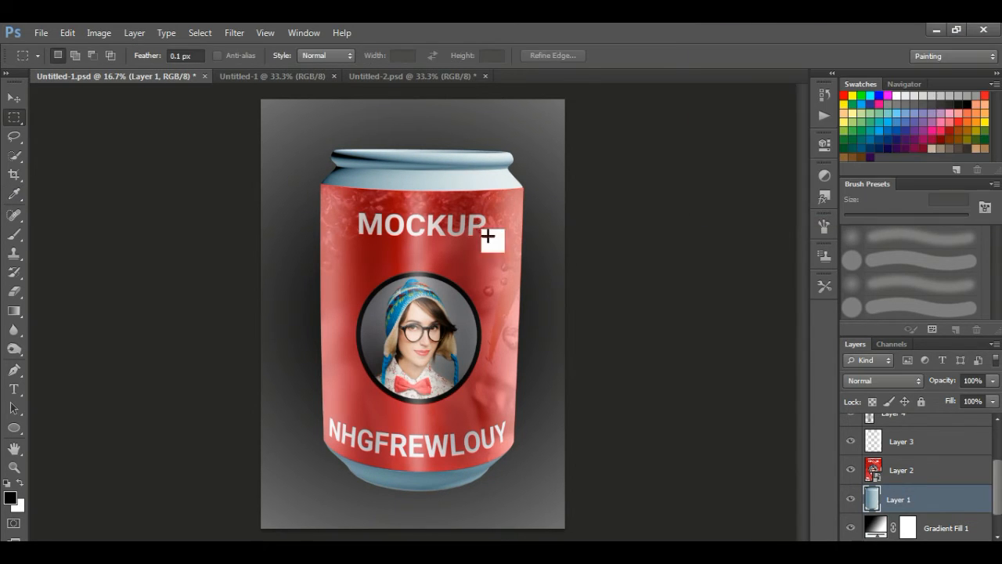